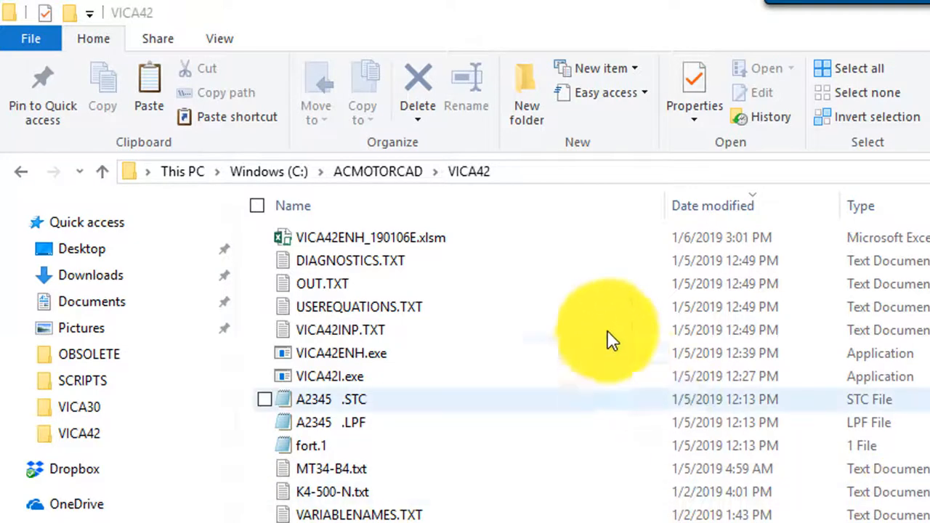
Open the workbook VICA42ENH_190106E.xlsm and pull a short segment of the outer circle outward on the SKETCH sheet.
left_click(415, 243)
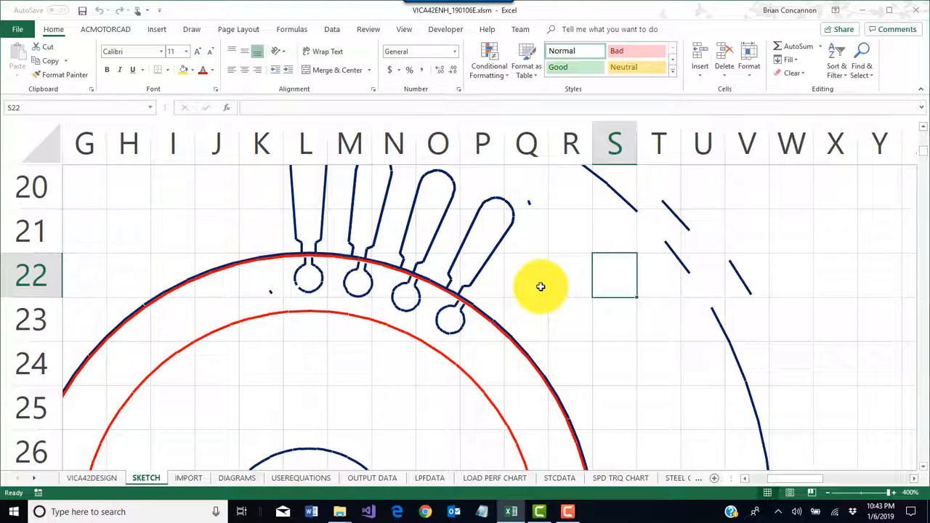
scroll(540, 286, "down", 3)
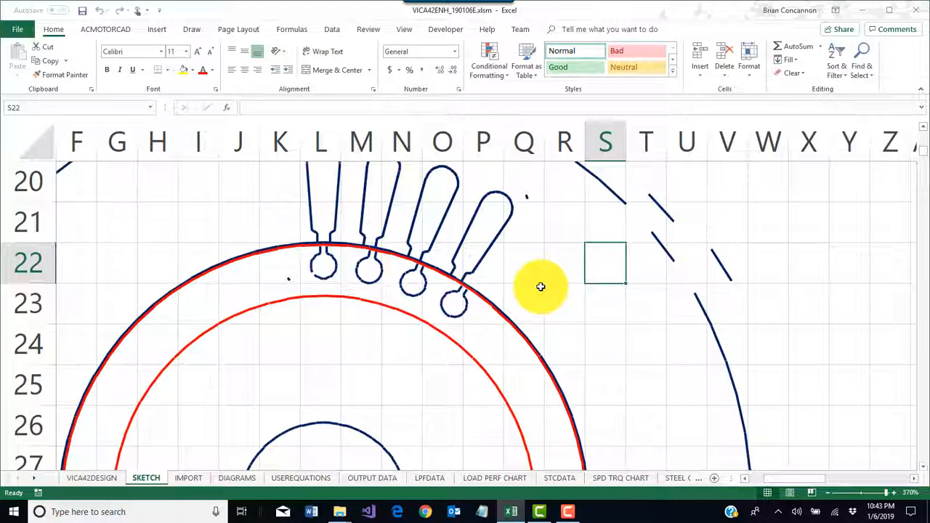
scroll(540, 286, "down", 7)
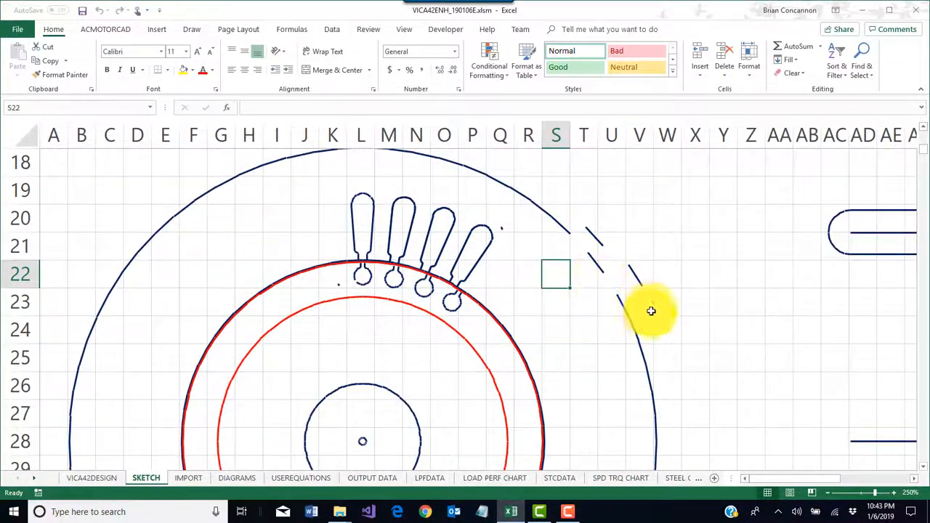
left_click_drag(633, 326, 650, 320)
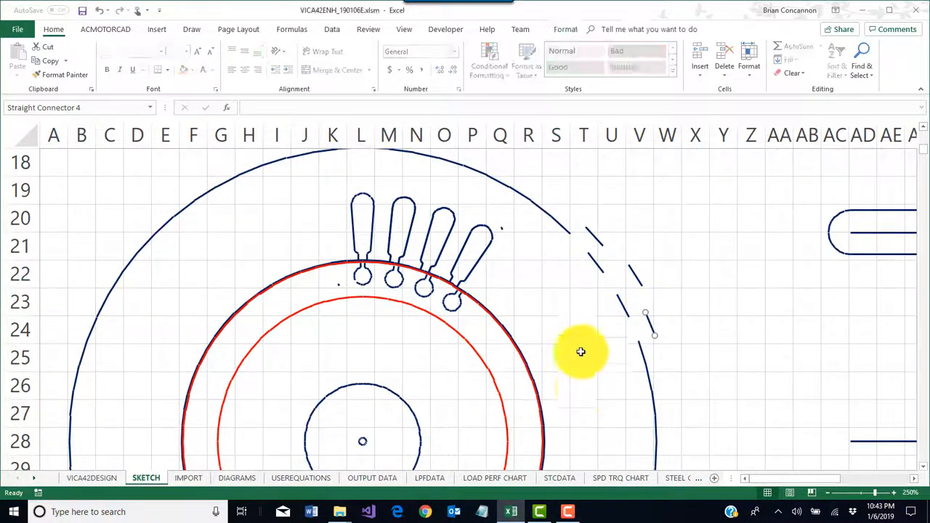
left_click(575, 312)
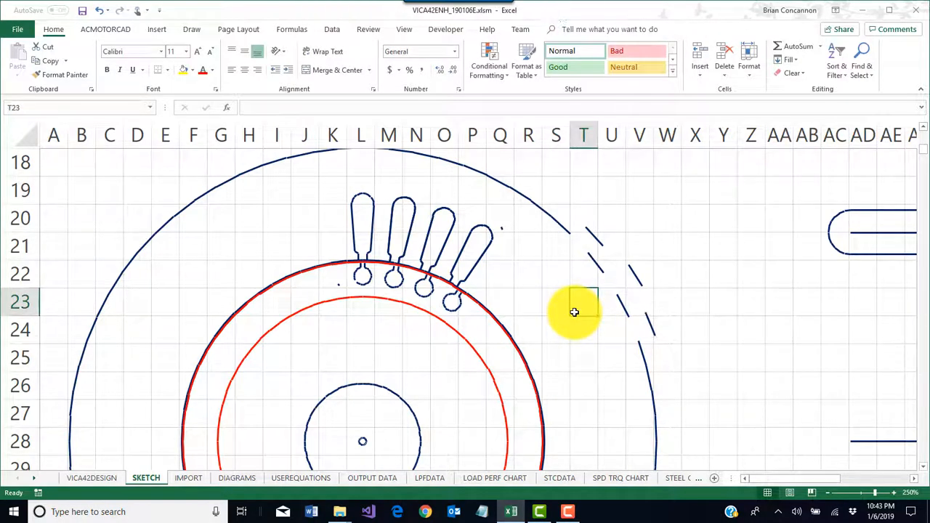
Review the rotor parameters on the VICA42DESIGN sheet and the imported values and variable layouts on the IMPORT sheet.
left_click(88, 477)
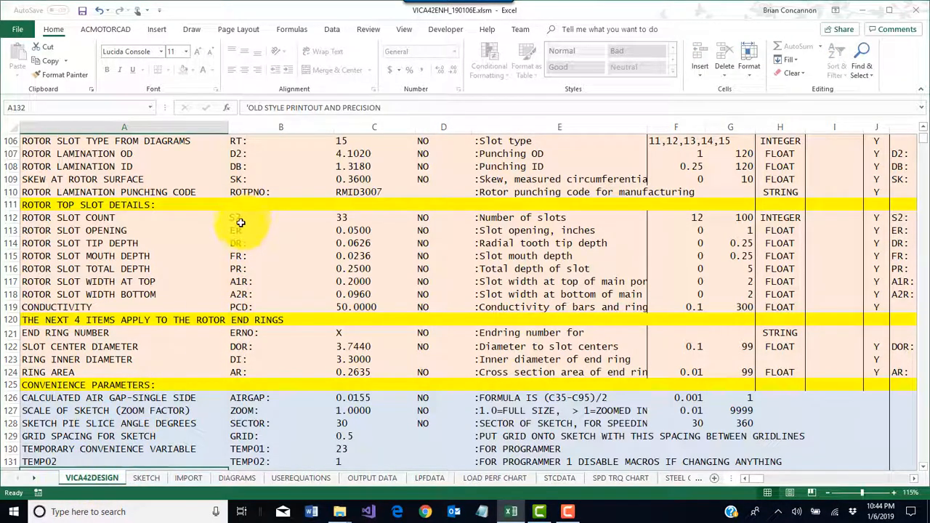
scroll(264, 225, "up", 1)
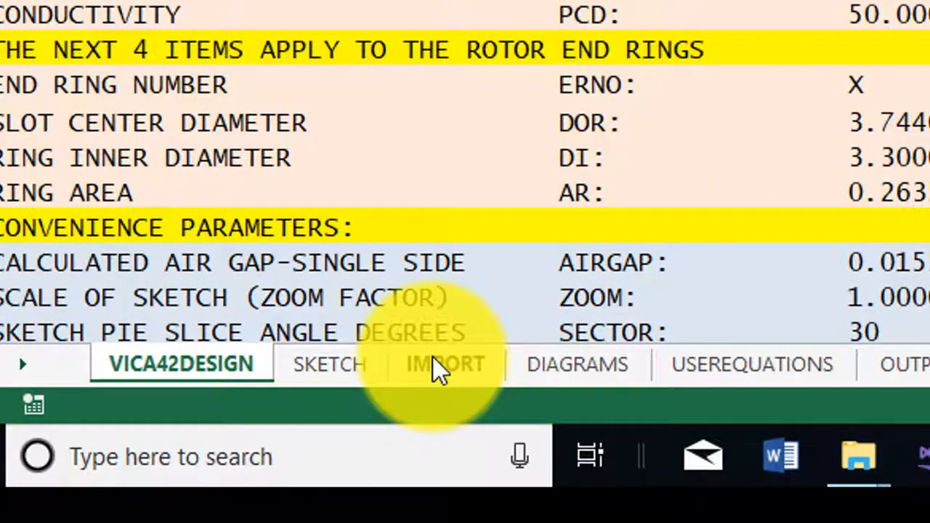
left_click(433, 358)
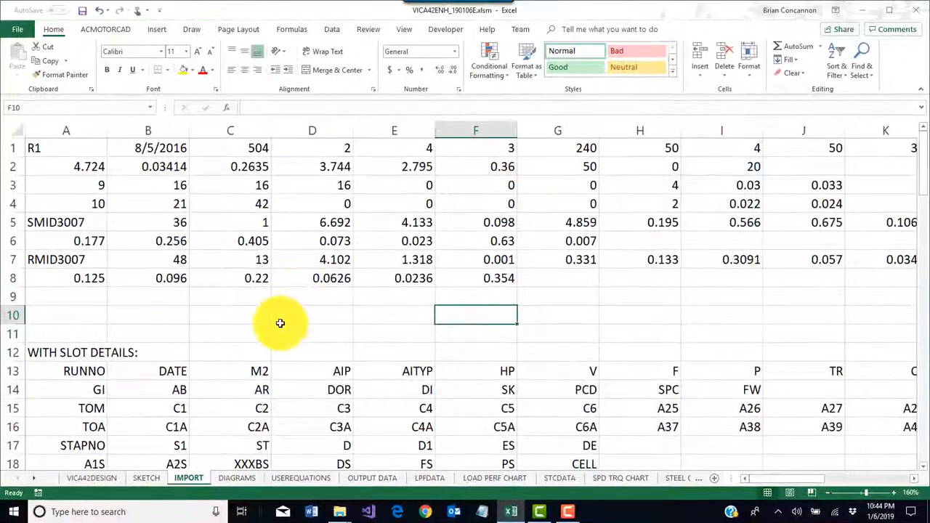
scroll(280, 323, "down", 3, "ctrl")
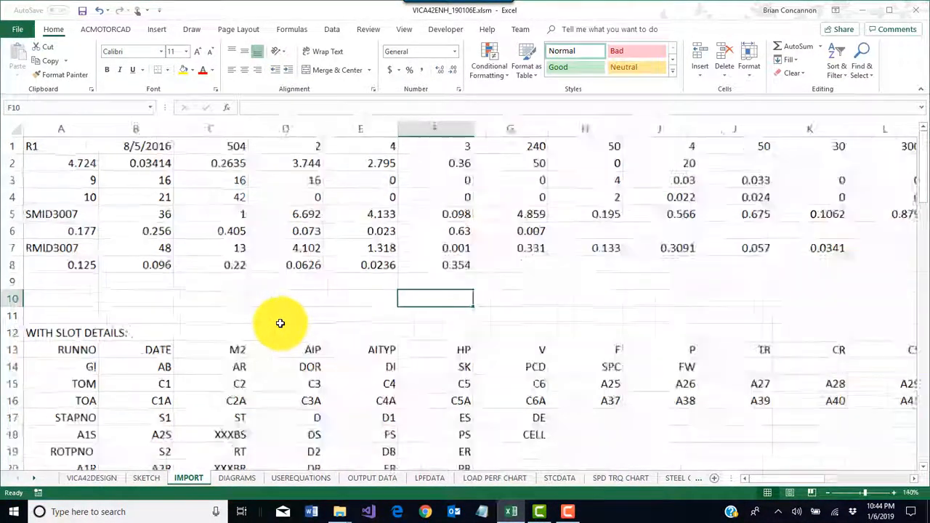
scroll(280, 322, "down", 3, "ctrl")
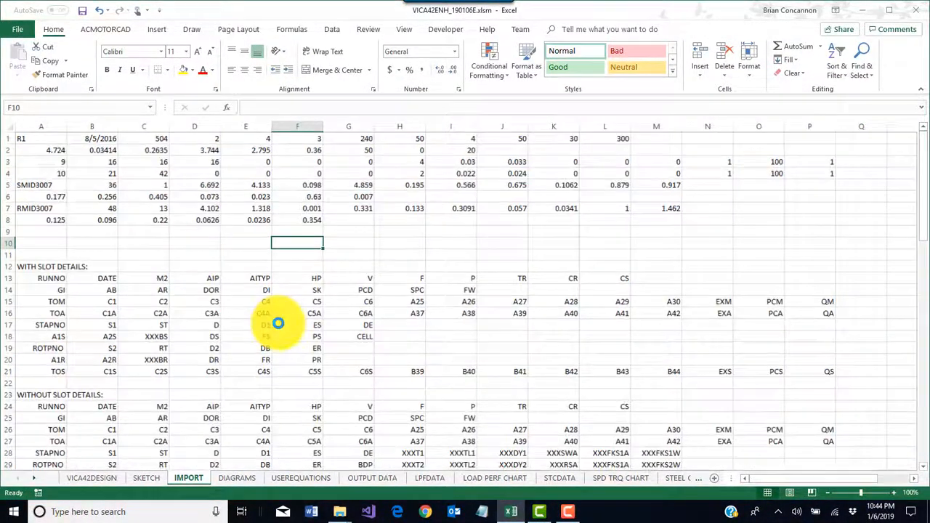
scroll(278, 323, "up", 1, "ctrl")
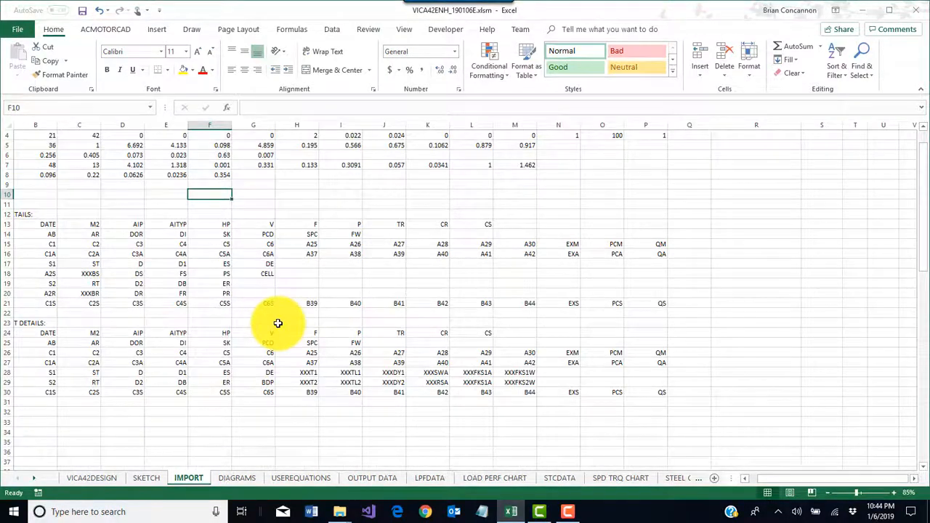
scroll(277, 323, "up", 1, "ctrl")
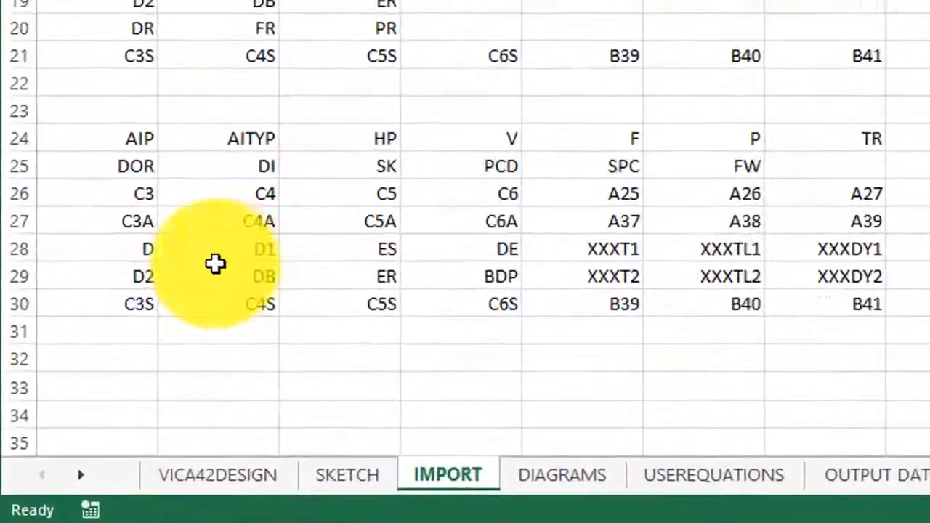
scroll(465, 233, "up", 2)
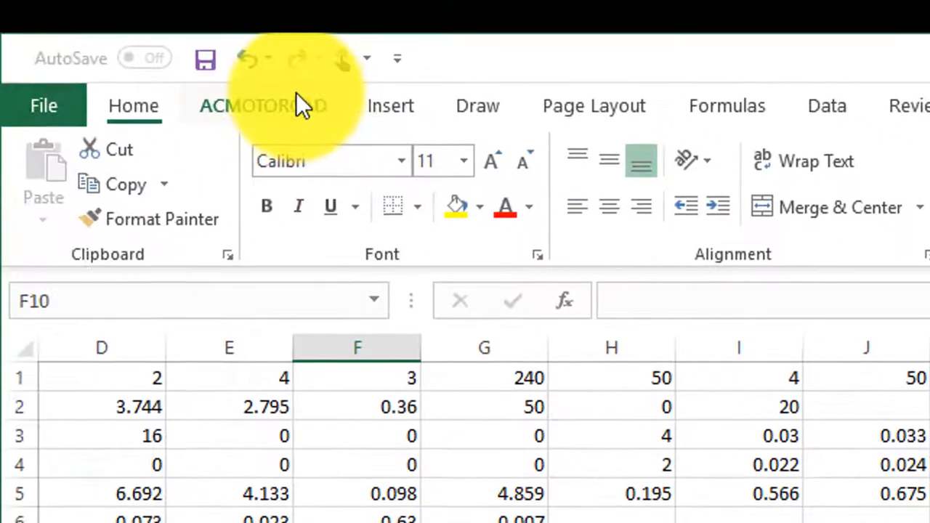
Start the ACMOTORCAD import of Vica data to choose an old-format input file.
left_click(293, 101)
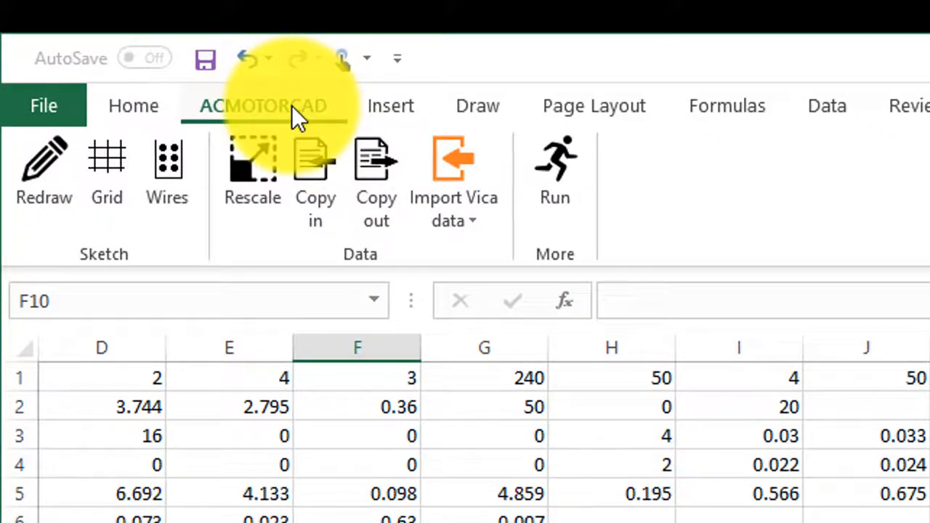
left_click(480, 218)
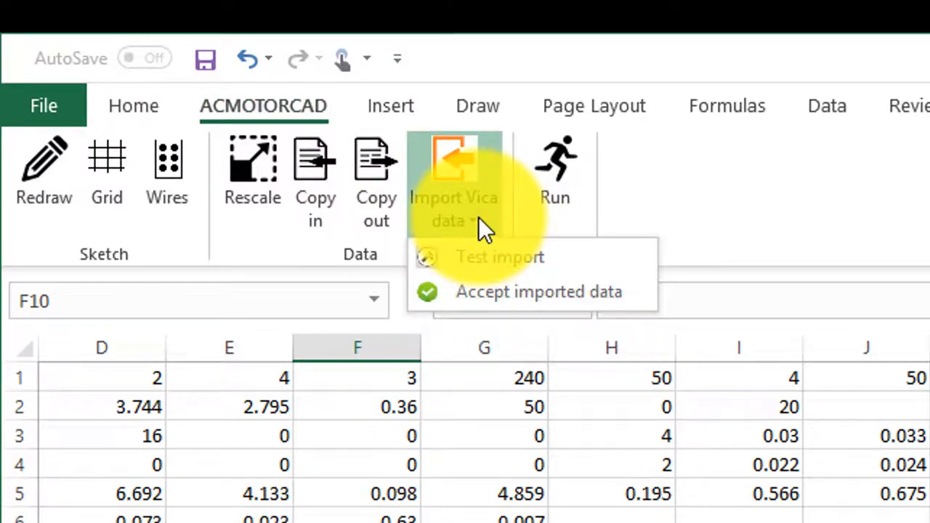
left_click(542, 285)
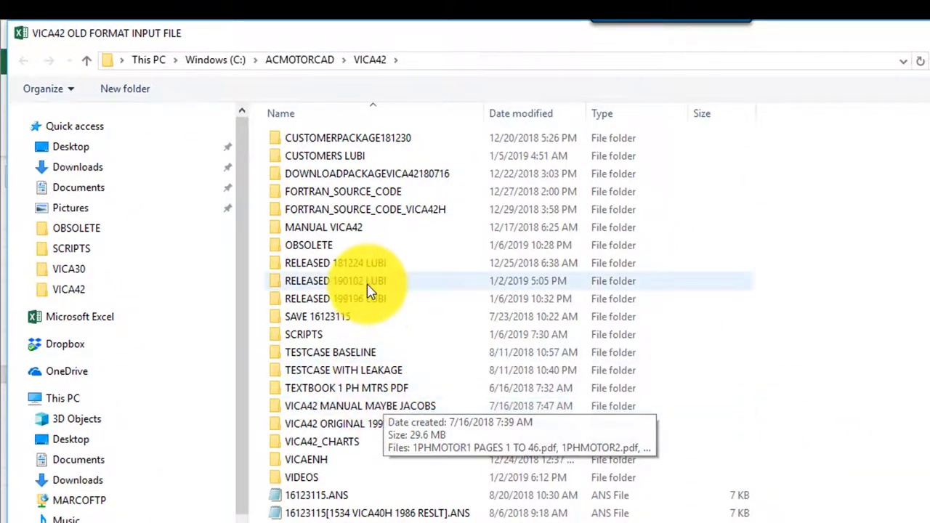
Look through the VICA42 folder for the K4-500 files, sorting by type and back by name.
scroll(364, 317, "down", 3)
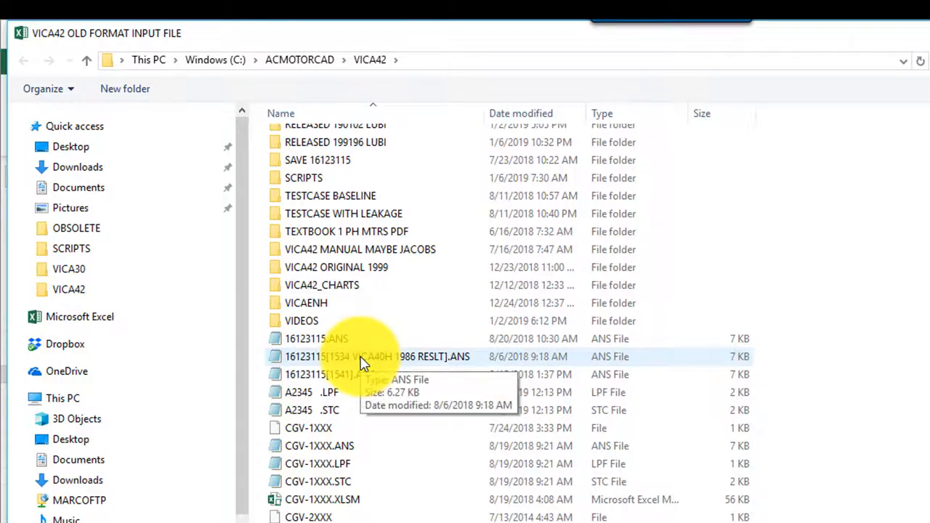
left_click(596, 116)
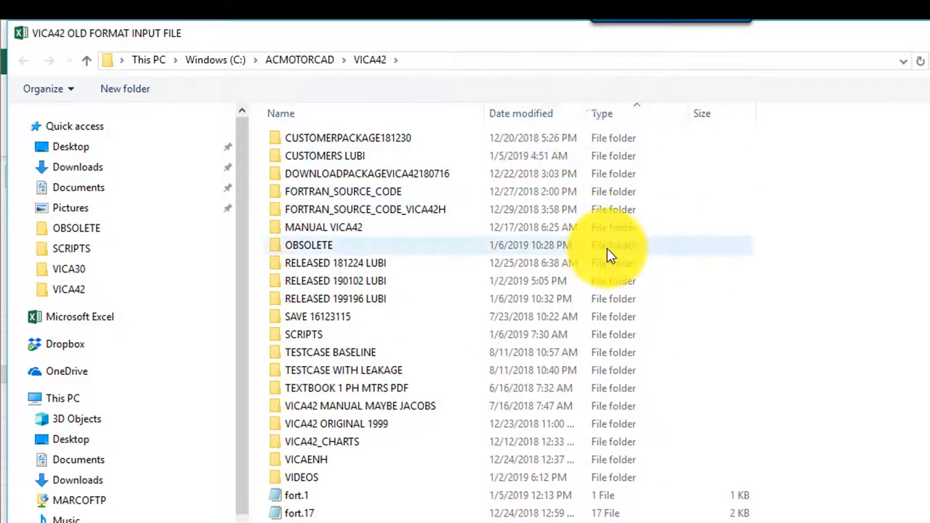
left_click(364, 118)
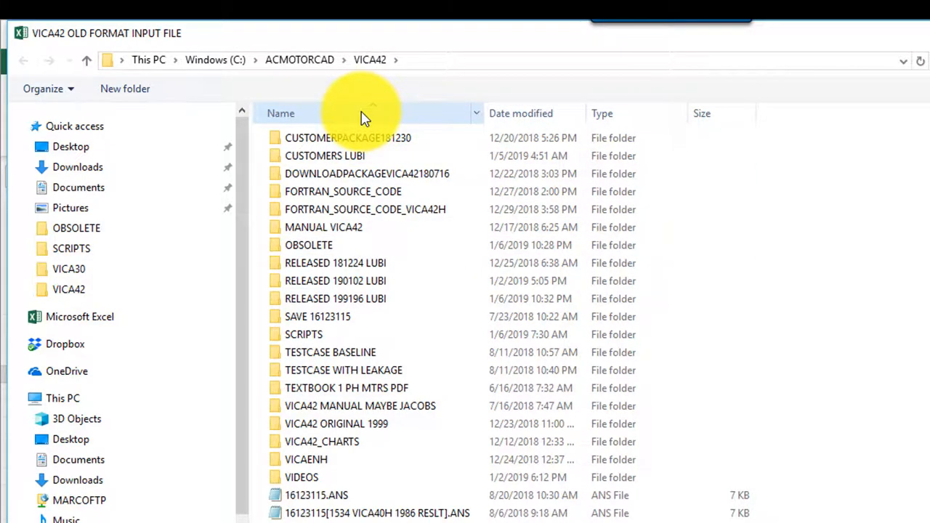
scroll(478, 390, "down", 7)
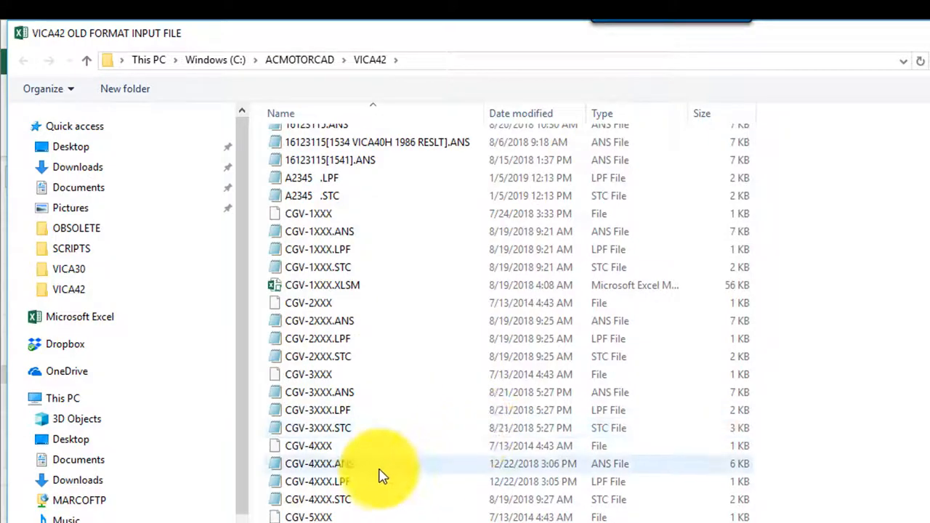
scroll(383, 476, "down", 6)
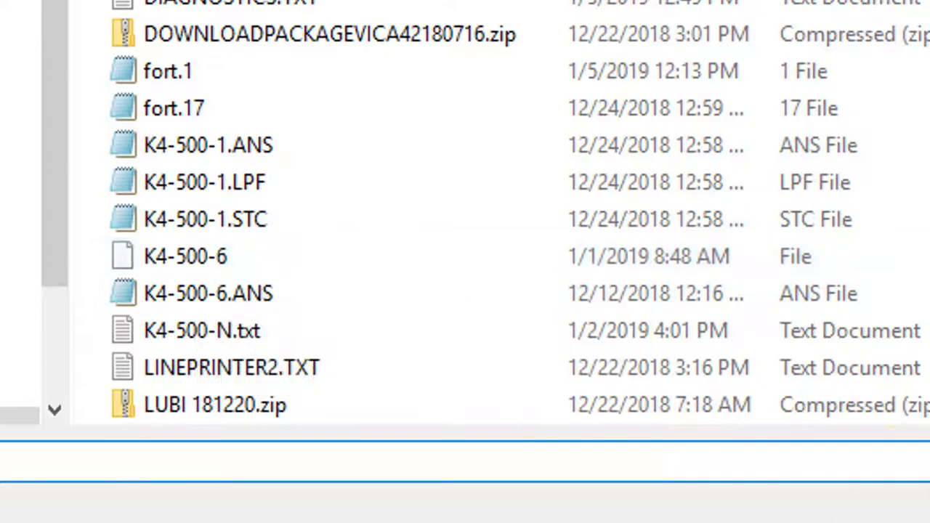
Switch to the VICA42 folder in File Explorer and open the K4-500-6 input file in Notepad.
left_click(341, 511)
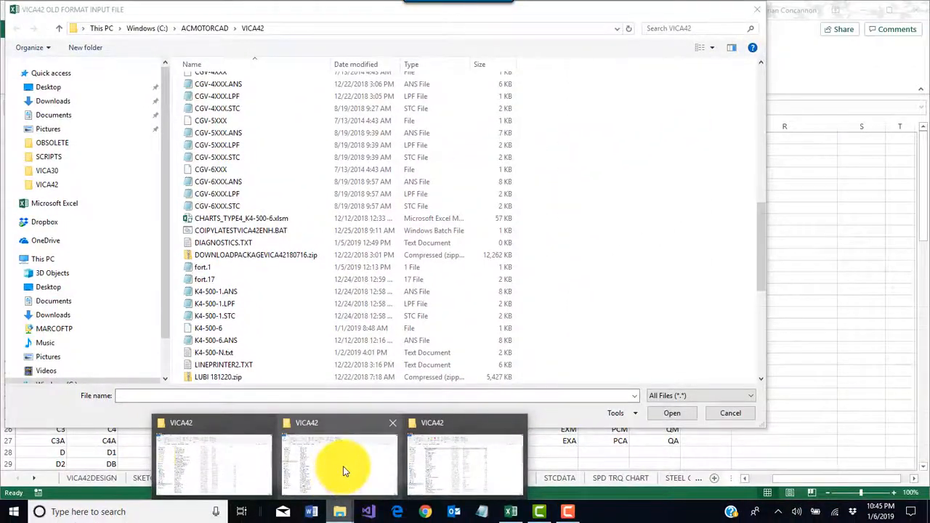
left_click(345, 469)
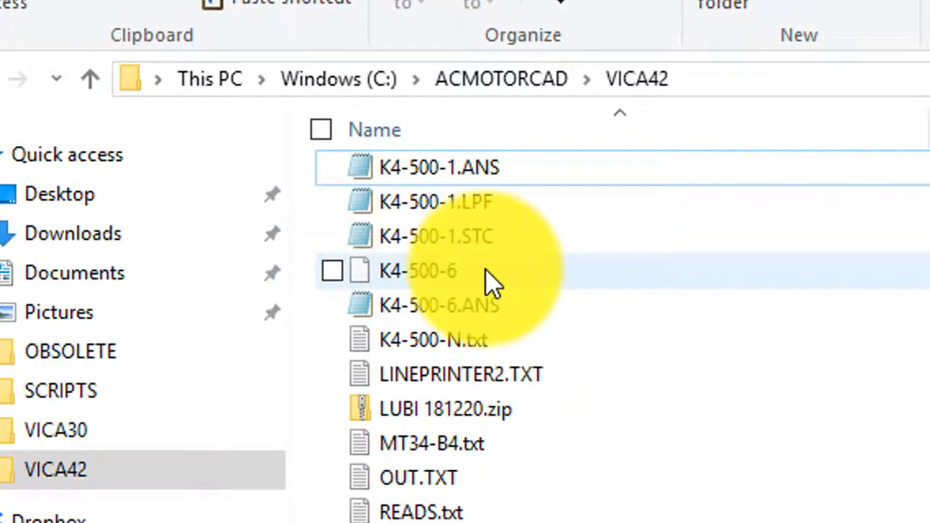
left_click(492, 280)
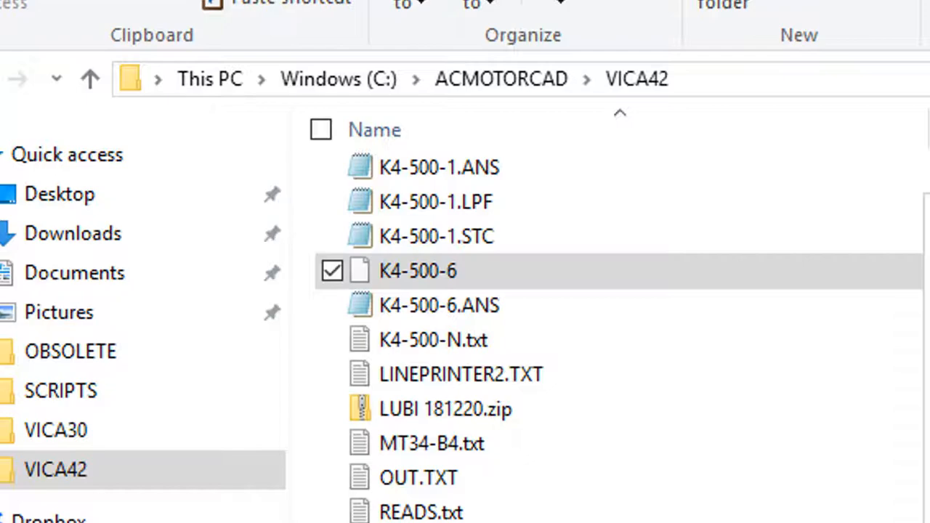
key("Return")
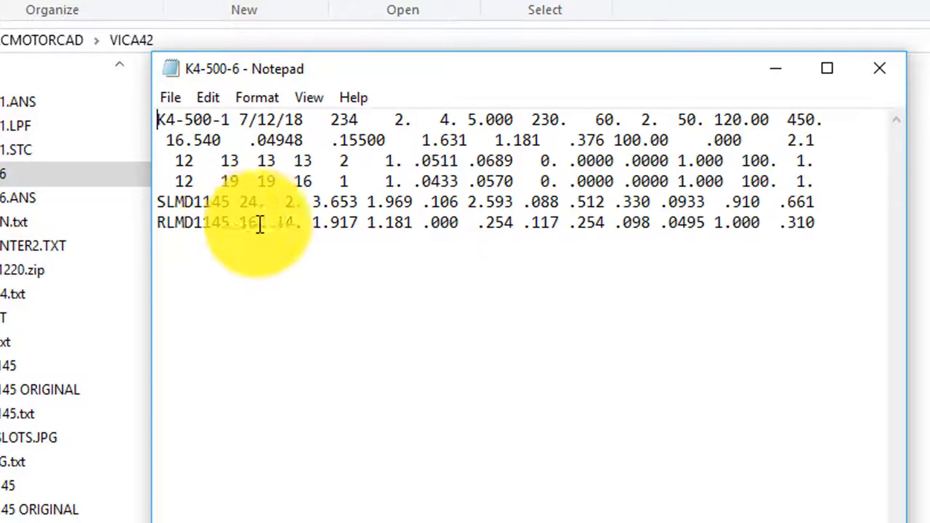
Try a blank line between the SLMD1145 and RLMD1145 rows, then close the file without saving.
left_click(826, 202)
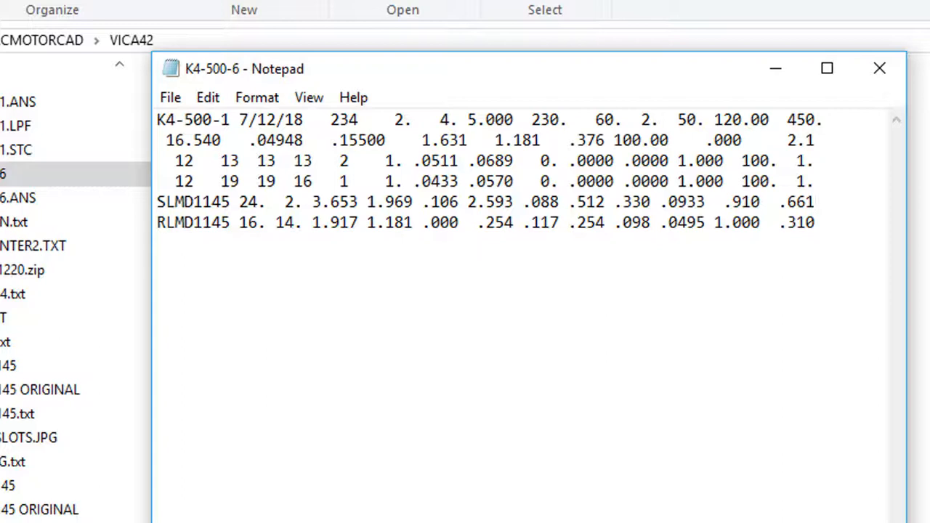
key("Return")
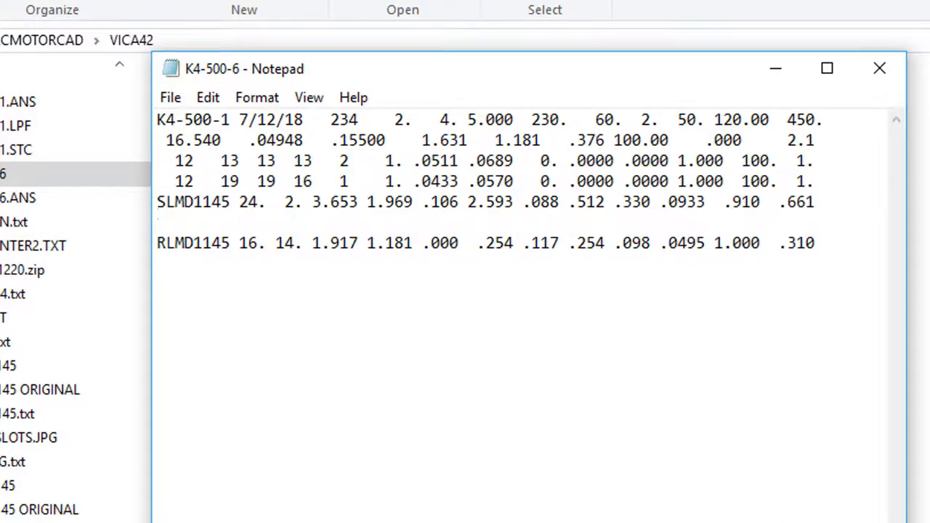
key("BackSpace")
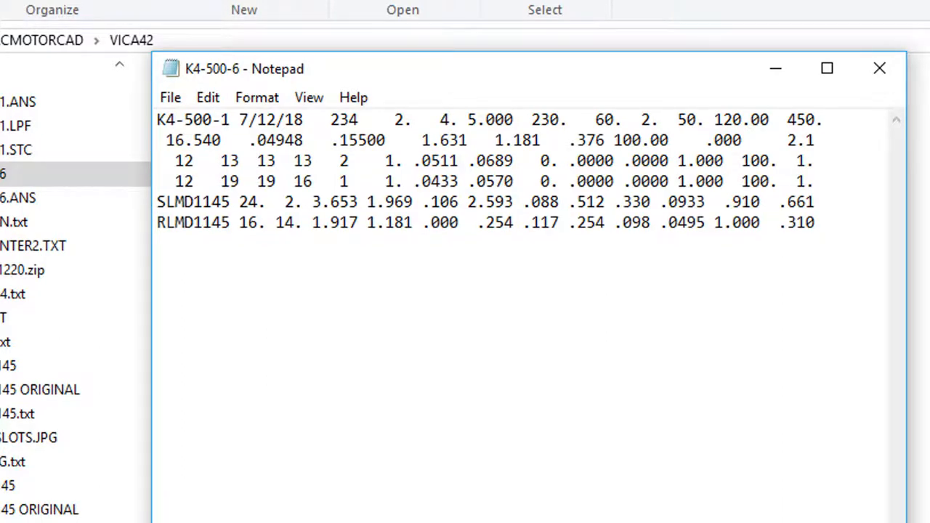
left_click(473, 241)
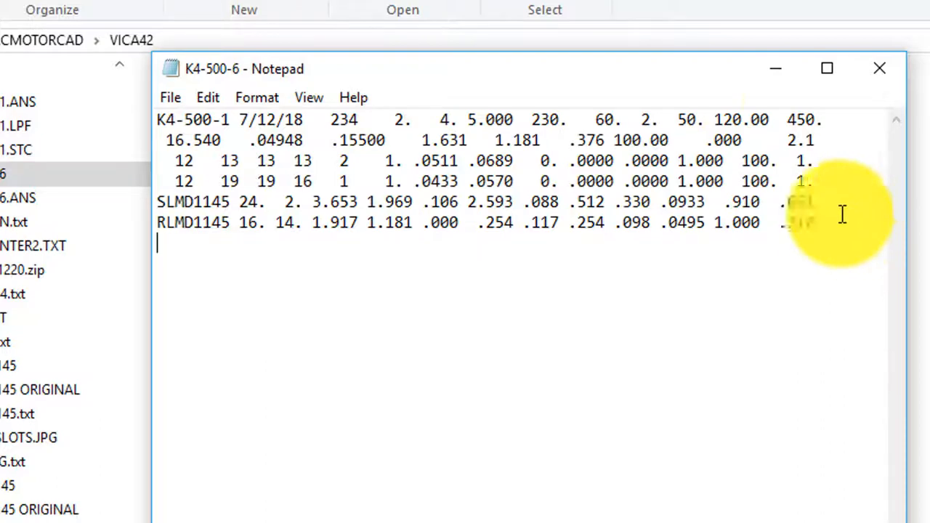
left_click(878, 66)
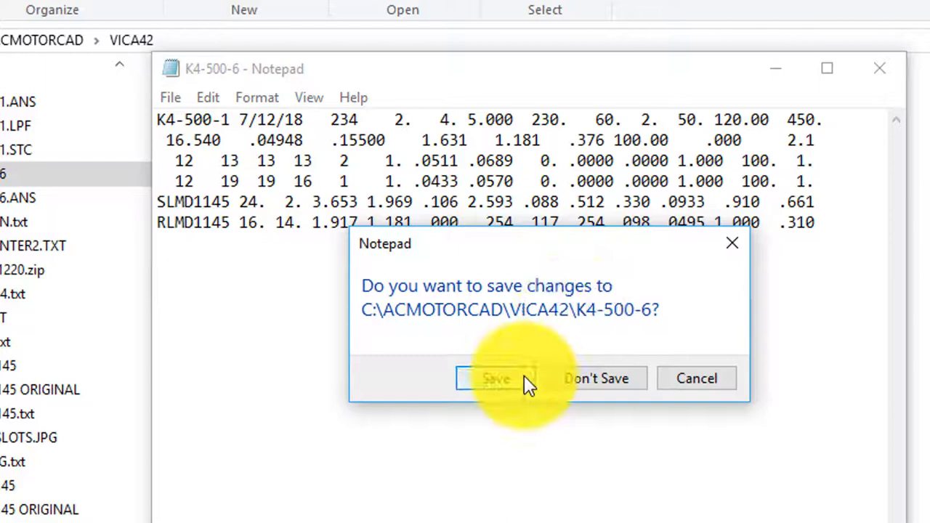
left_click(576, 376)
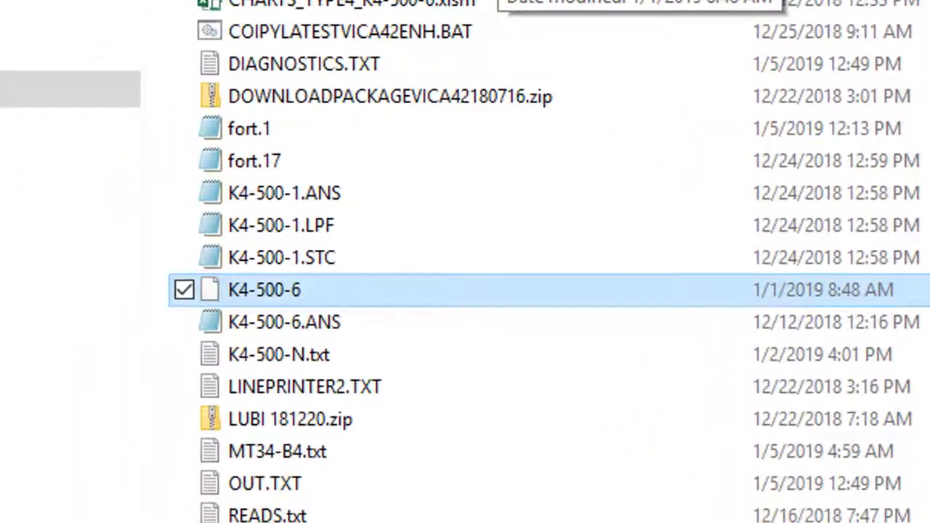
Open MT34-B4.txt from the VICA42 folder in a maximized window and examine its stator and rotor slot detail lines.
scroll(426, 189, "down", 4)
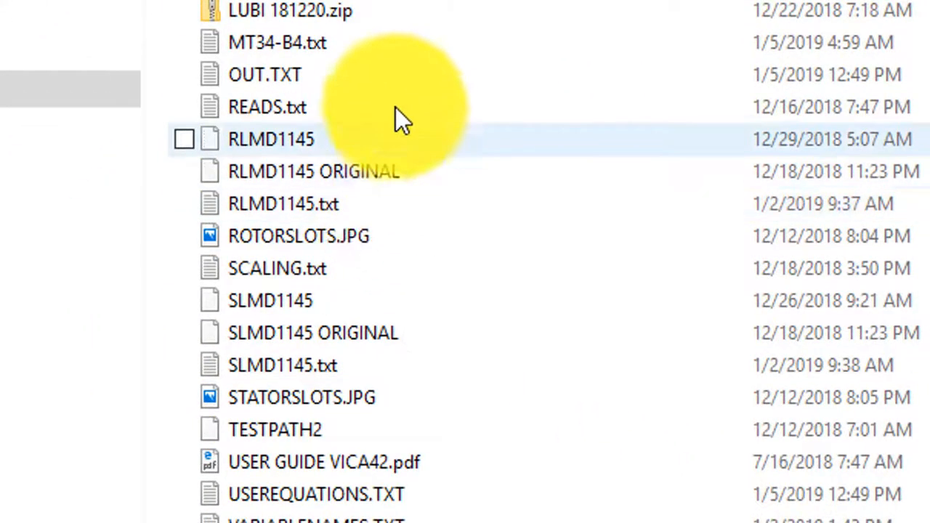
left_click(373, 47)
double_click(374, 47)
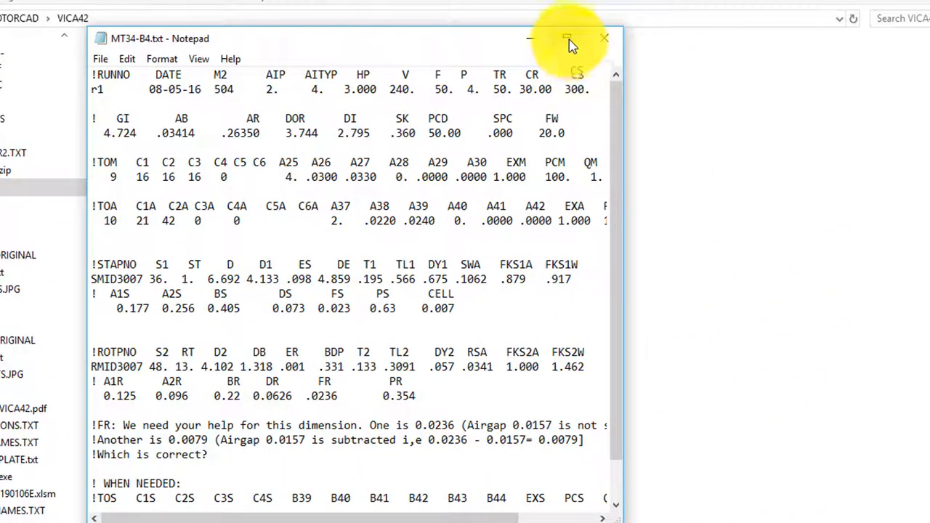
left_click(568, 39)
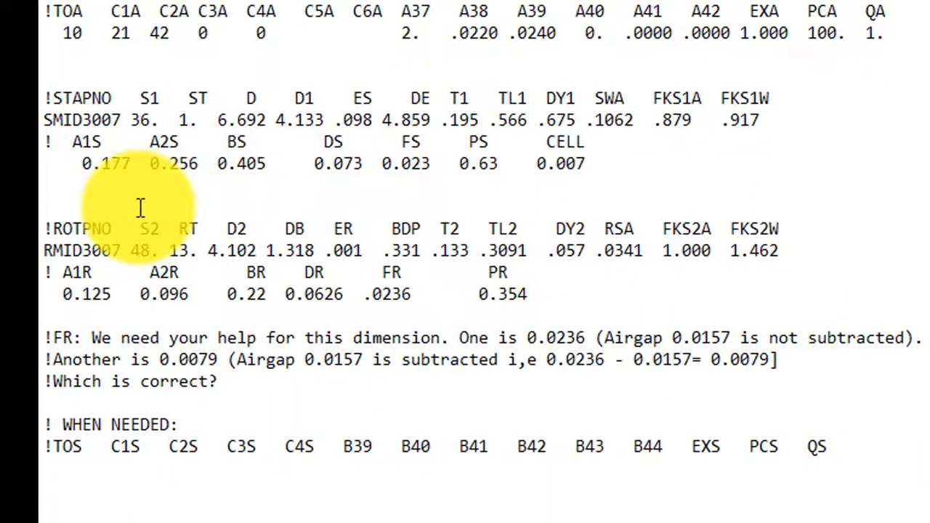
left_click(137, 207)
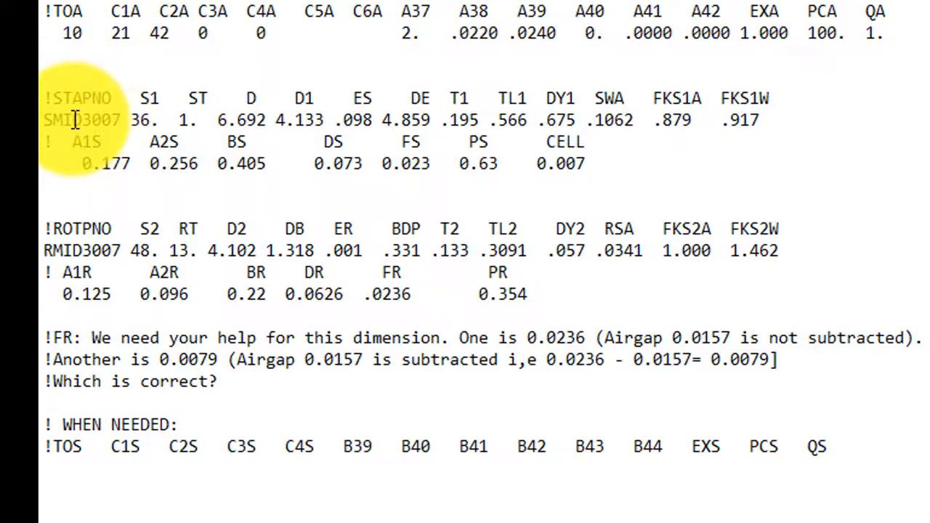
Compare the SMID3007 stator row with the slot dimension values beneath the stator and rotor rows.
left_click_drag(456, 127, 778, 118)
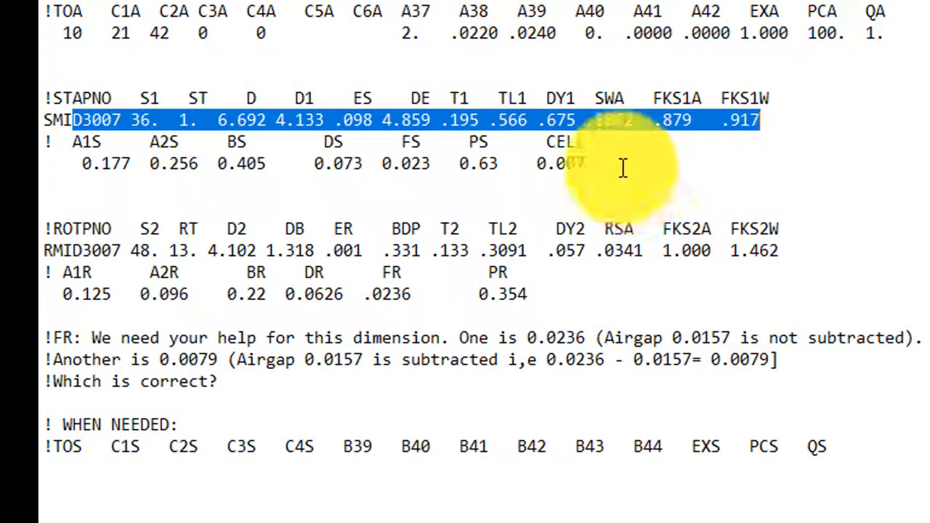
left_click_drag(620, 166, 10, 167)
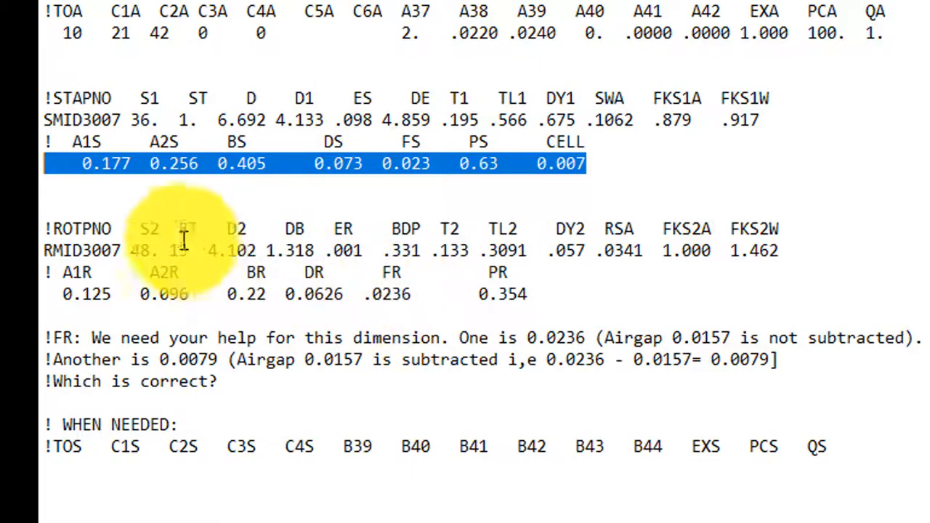
left_click(180, 163)
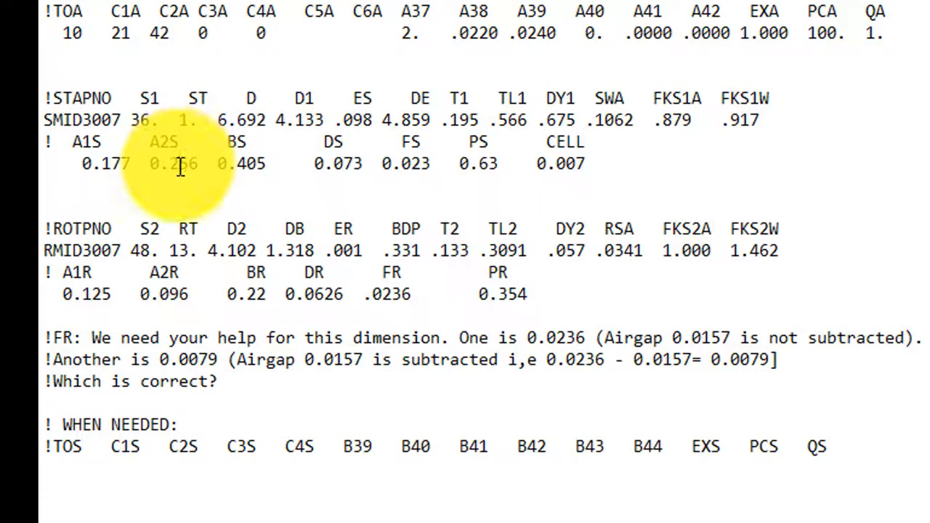
left_click_drag(52, 298, 567, 312)
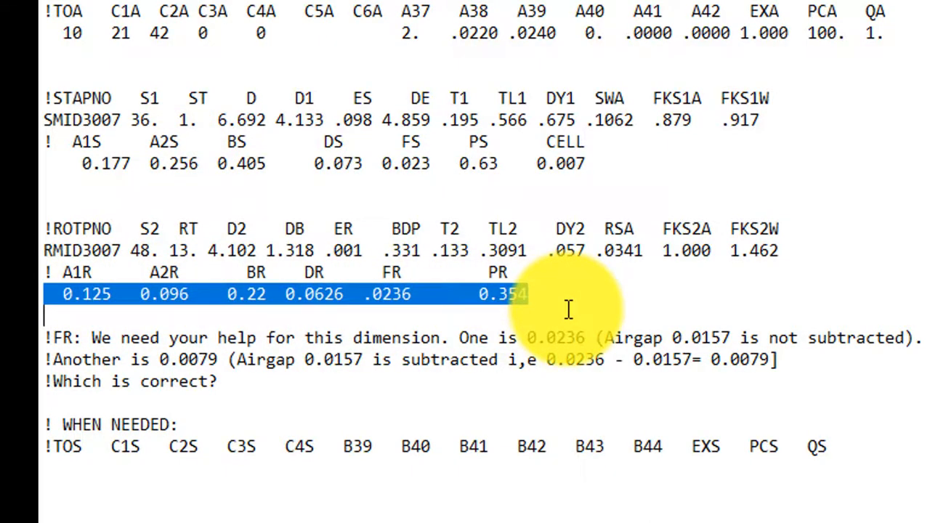
left_click(691, 182)
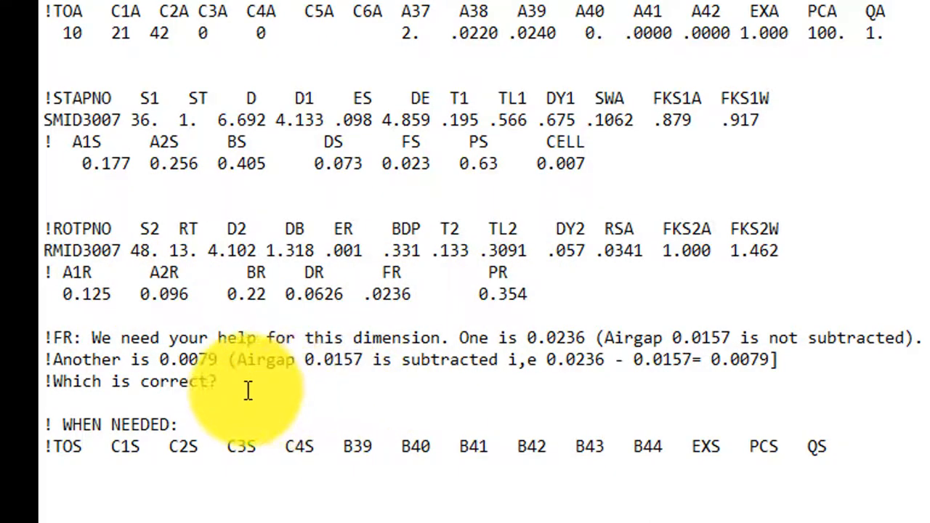
Delete the three comment lines questioning the FR dimension from MT34-B4.txt, then save and close the file.
left_click_drag(247, 390, 41, 332)
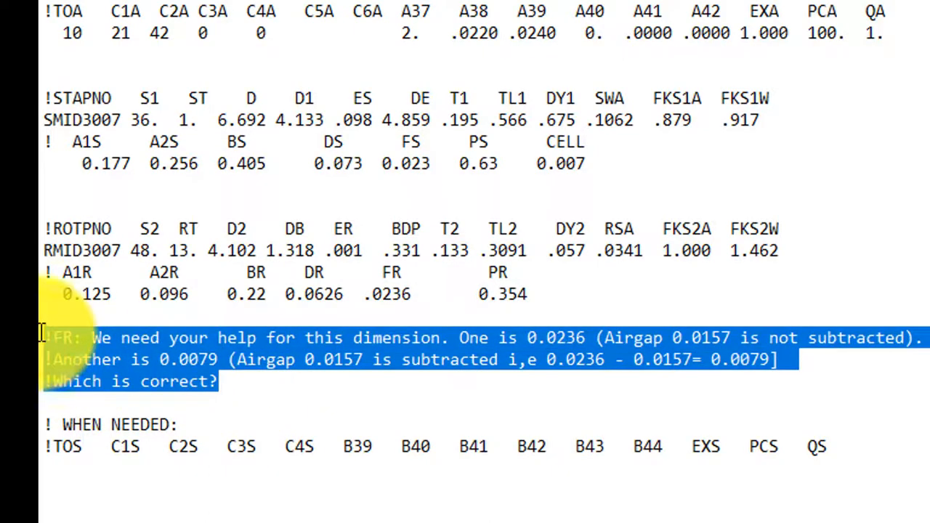
key("Delete")
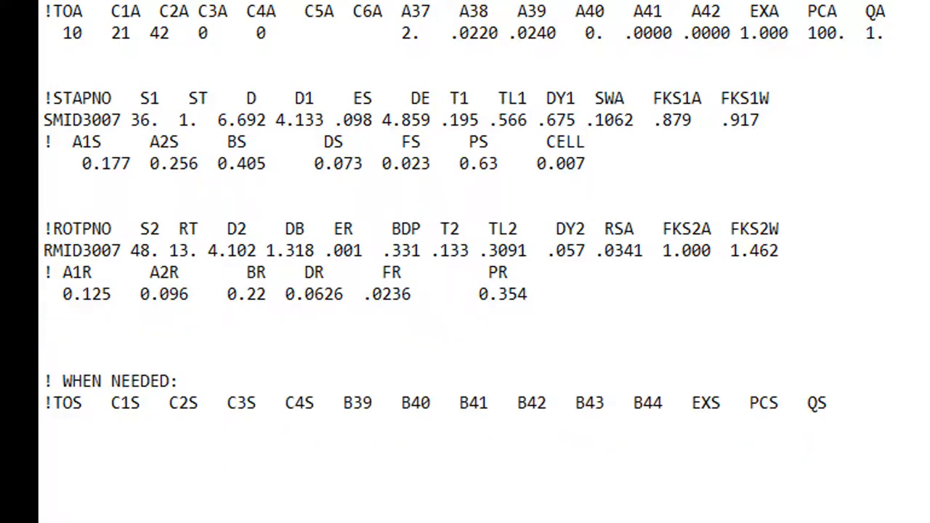
key("Delete")
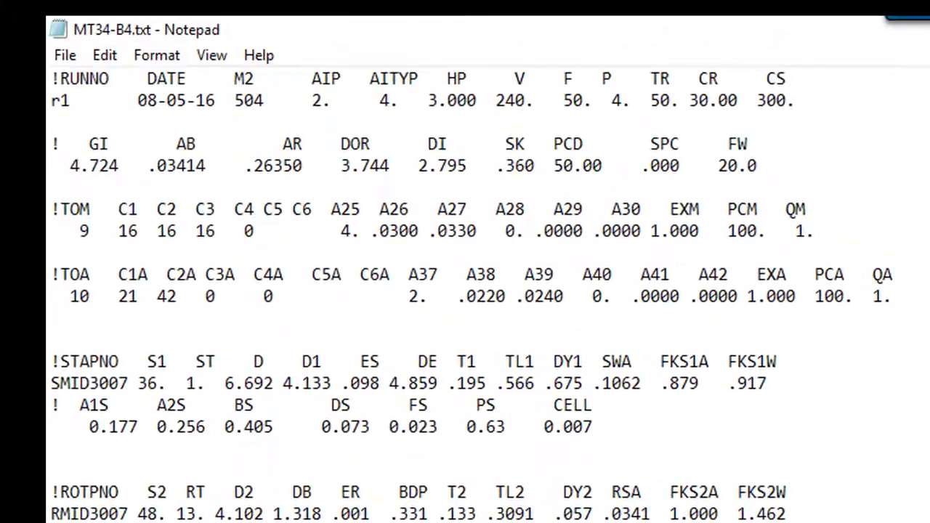
key("alt+F4")
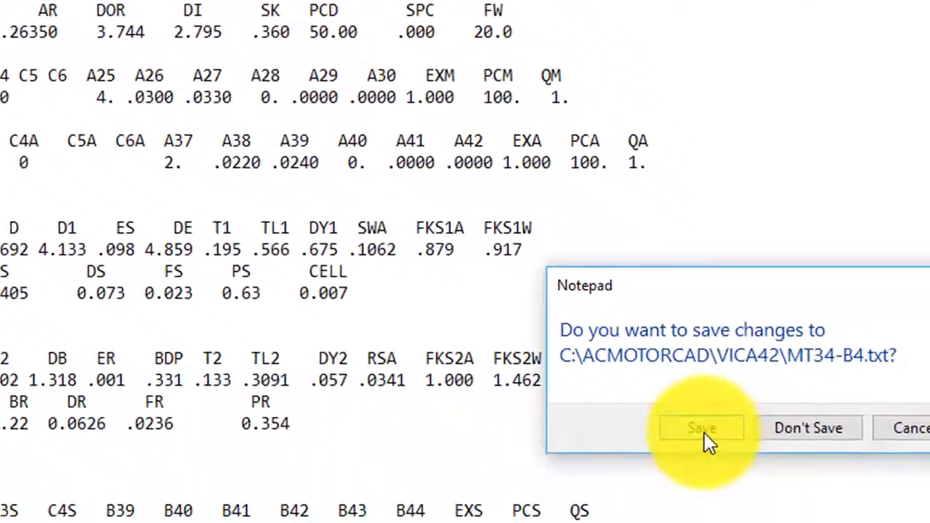
left_click(666, 401)
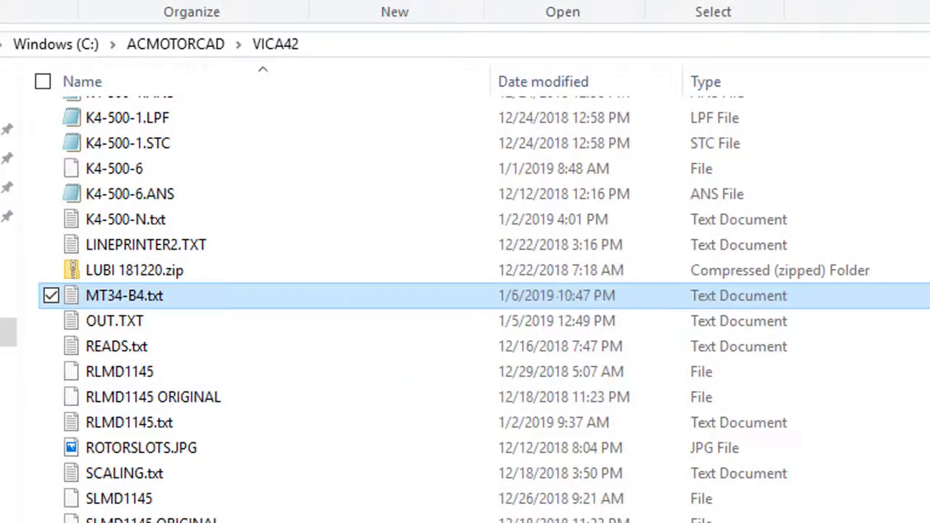
Switch to the VICA42ENH Excel workbook and test-import the K4-500-6 file, acknowledging the data-ready message.
mouse_move(539, 514)
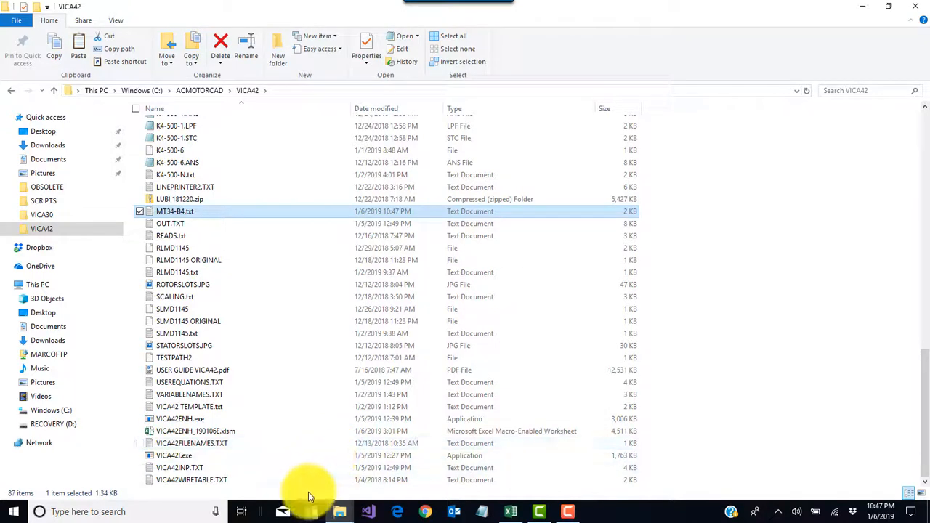
left_click(512, 513)
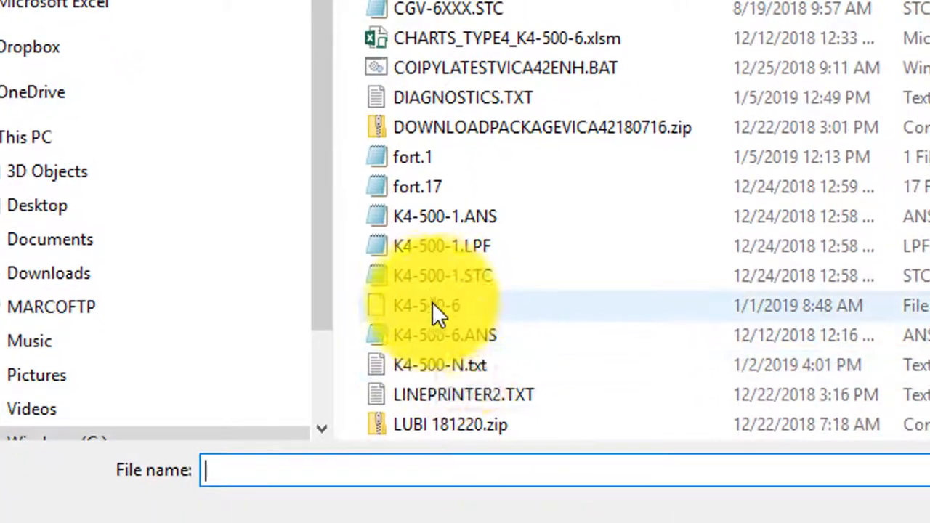
left_click(432, 305)
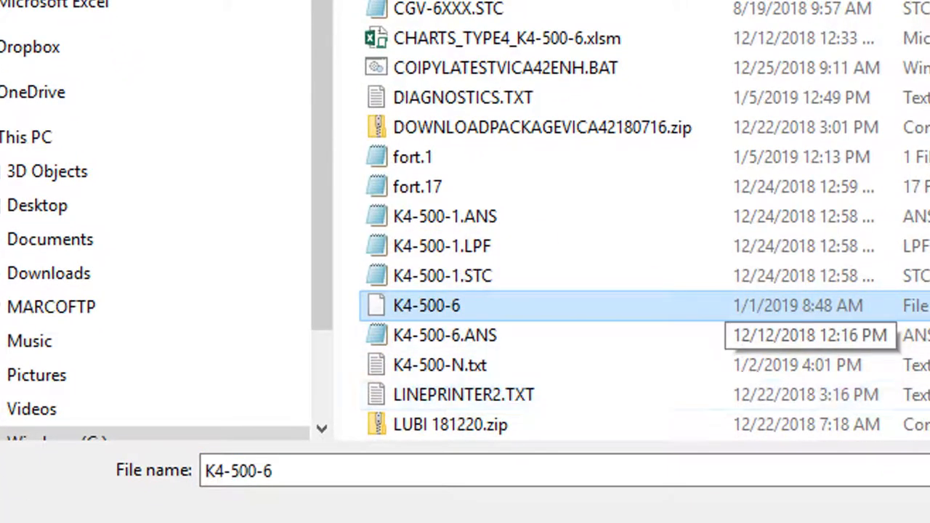
left_click(626, 417)
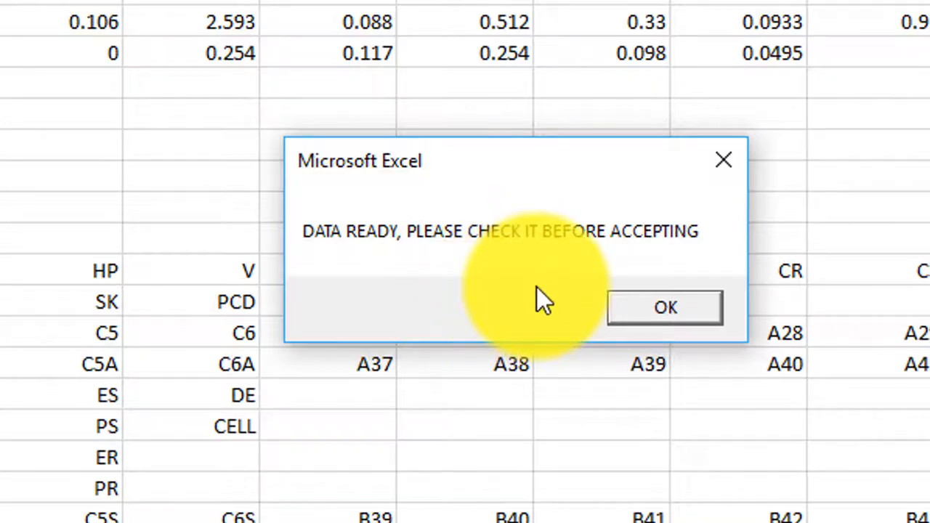
left_click(637, 305)
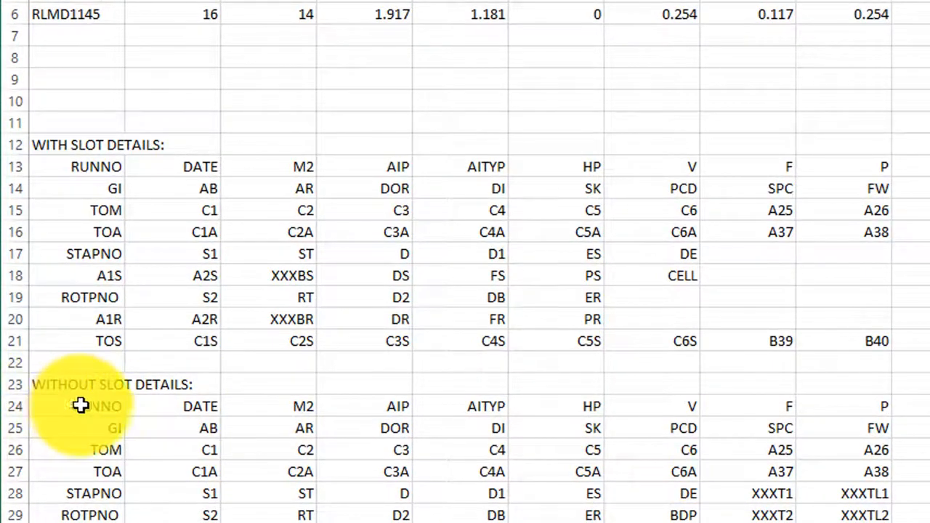
Compare the WITHOUT SLOT DETAILS variable layout in rows 24 to 30 with the imported data in rows 1 to 6.
left_click_drag(79, 405, 872, 319)
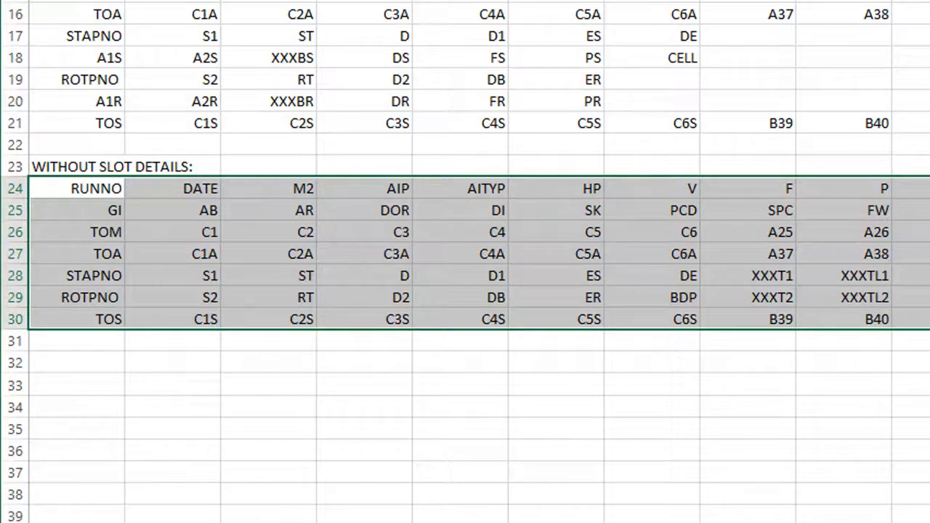
scroll(268, 93, "up", 4)
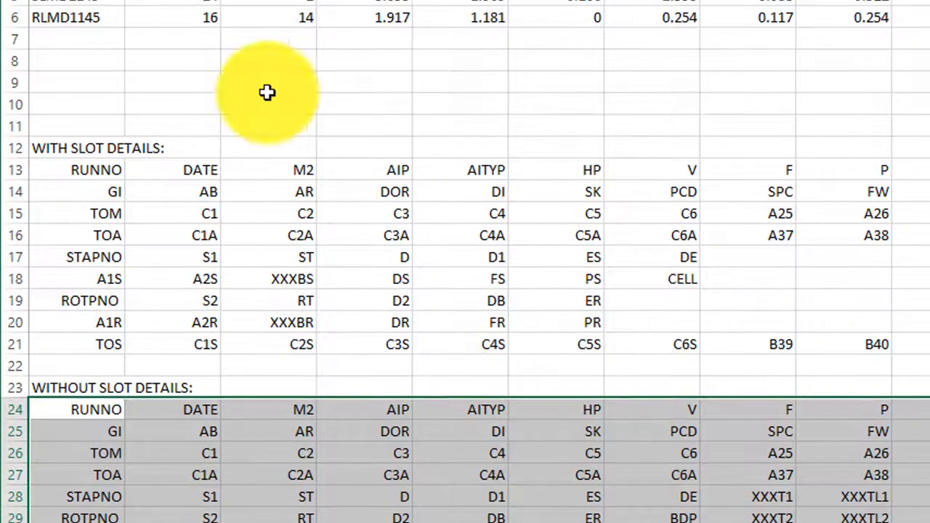
scroll(268, 92, "up", 2)
left_click_drag(61, 63, 926, 178)
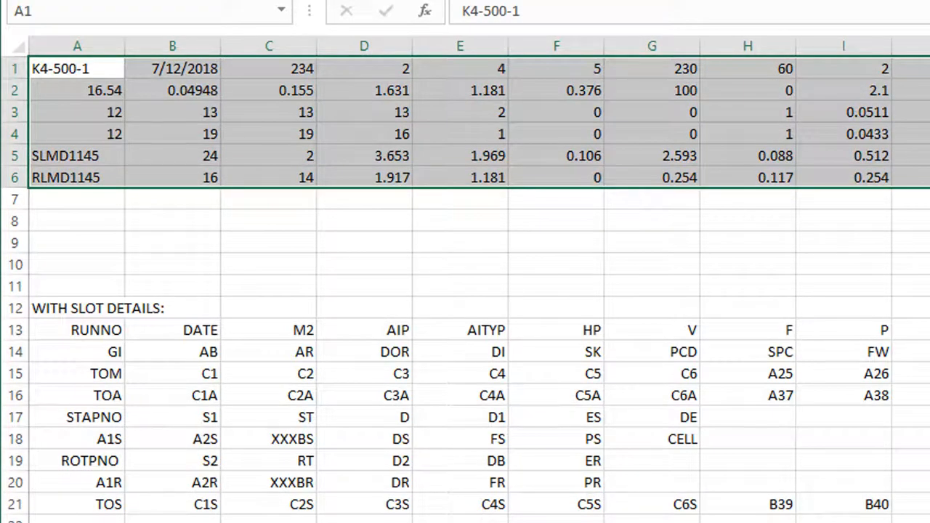
left_click(926, 308)
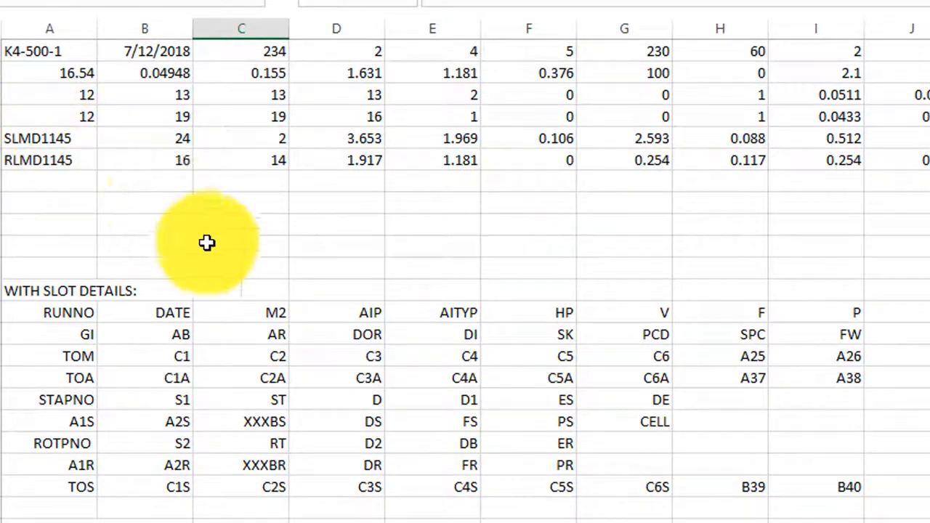
Check the slot type value in the SLMD1145 row and examine the XXX-prefixed variables in the WITHOUT SLOT DETAILS layout.
left_click(274, 138)
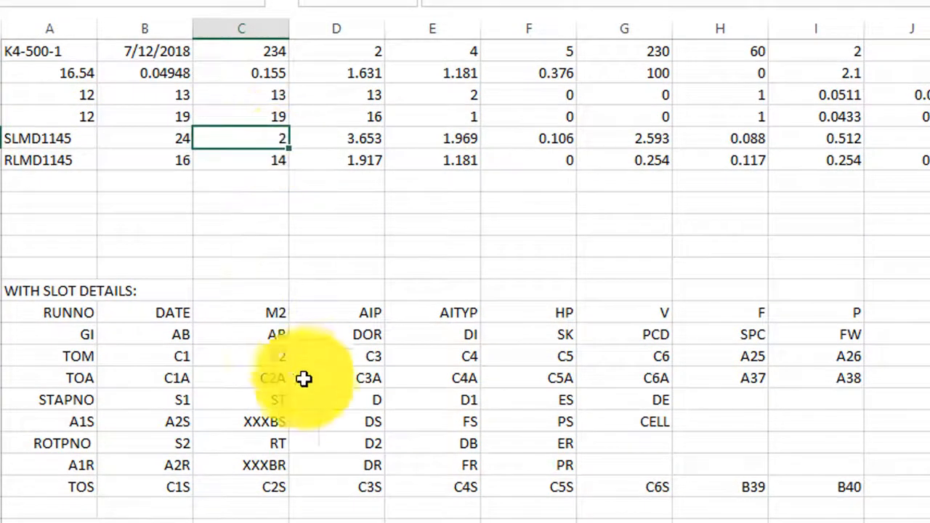
left_click(556, 229)
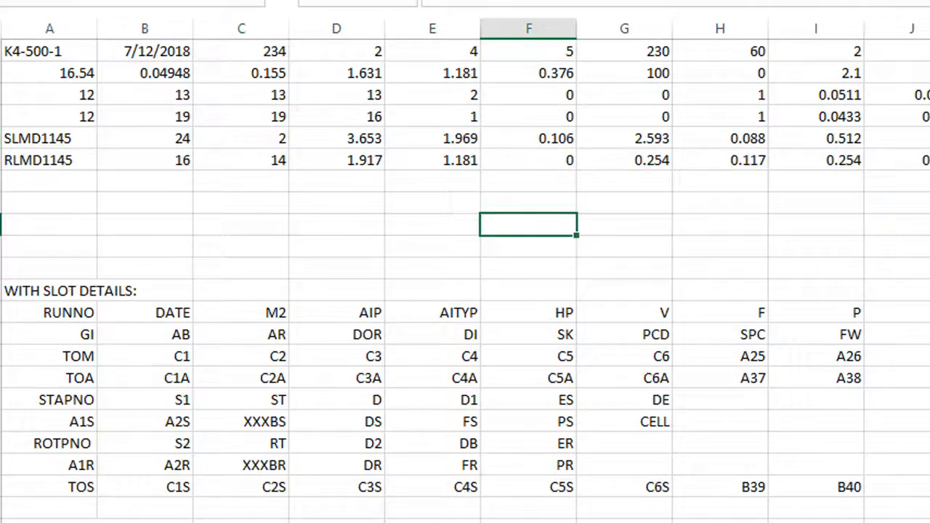
scroll(466, 261, "down", 3)
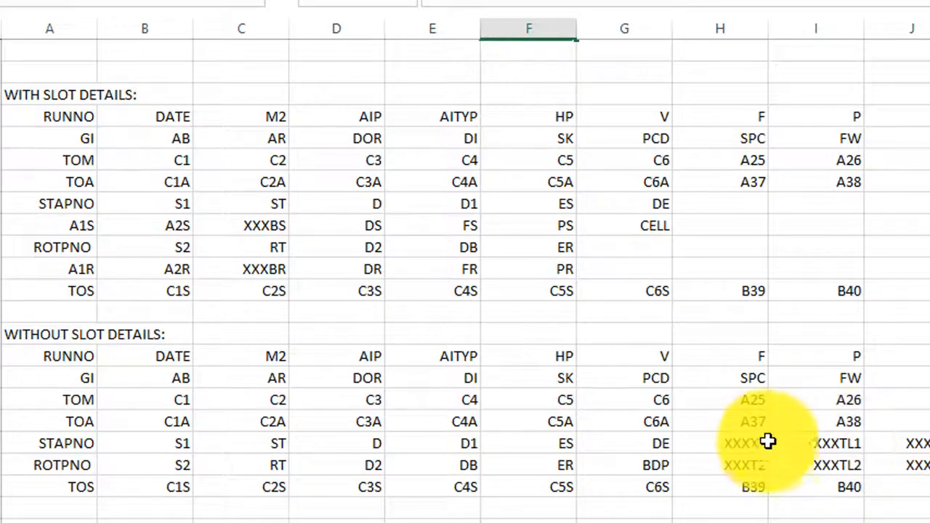
left_click_drag(743, 442, 719, 395)
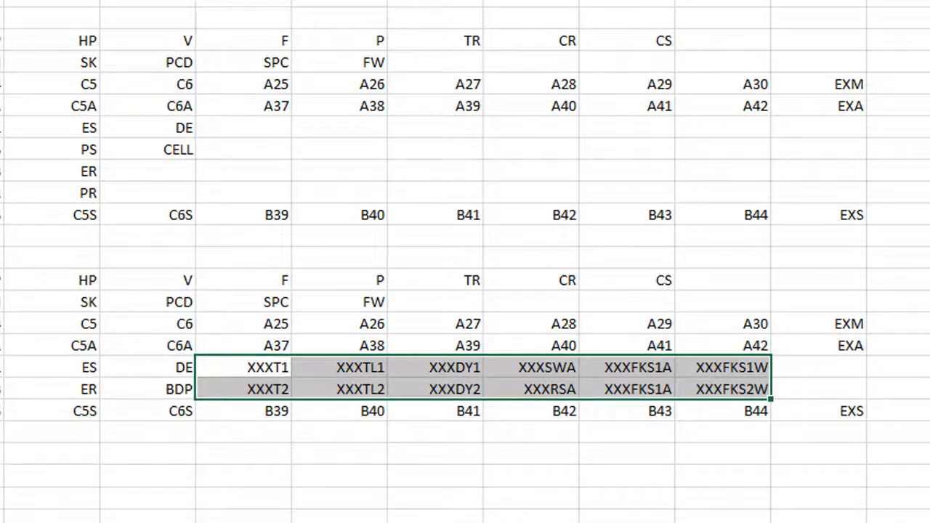
Accept the imported Vica data into the design sheet and acknowledge the update, obsolete-variable and reminder messages.
scroll(465, 262, "up", 3)
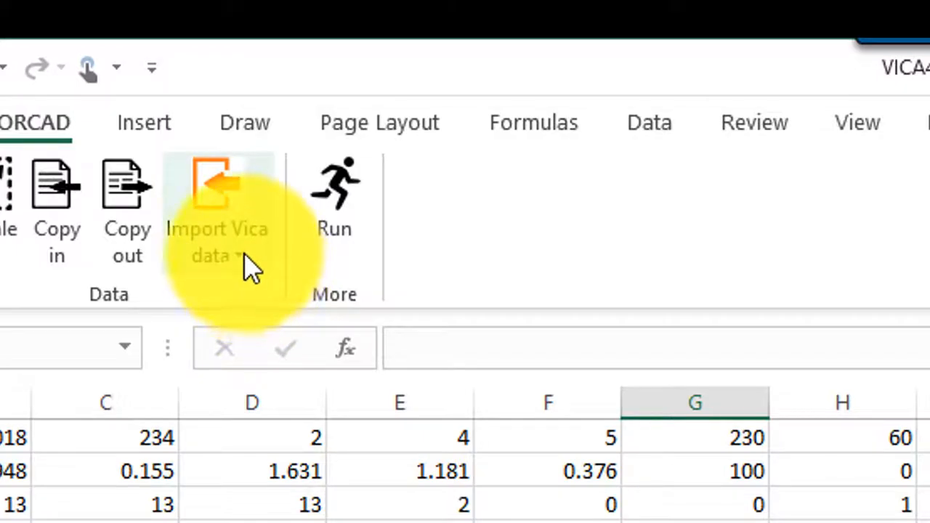
left_click(244, 258)
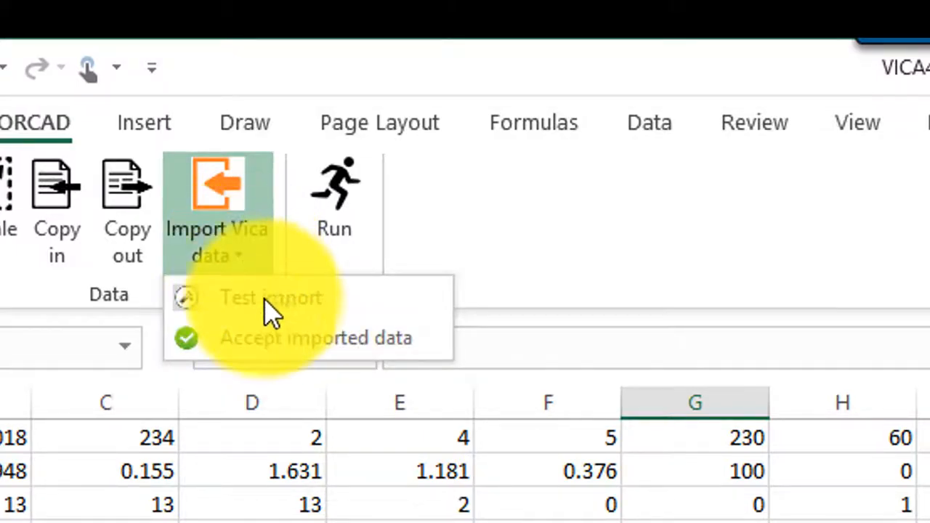
left_click(277, 338)
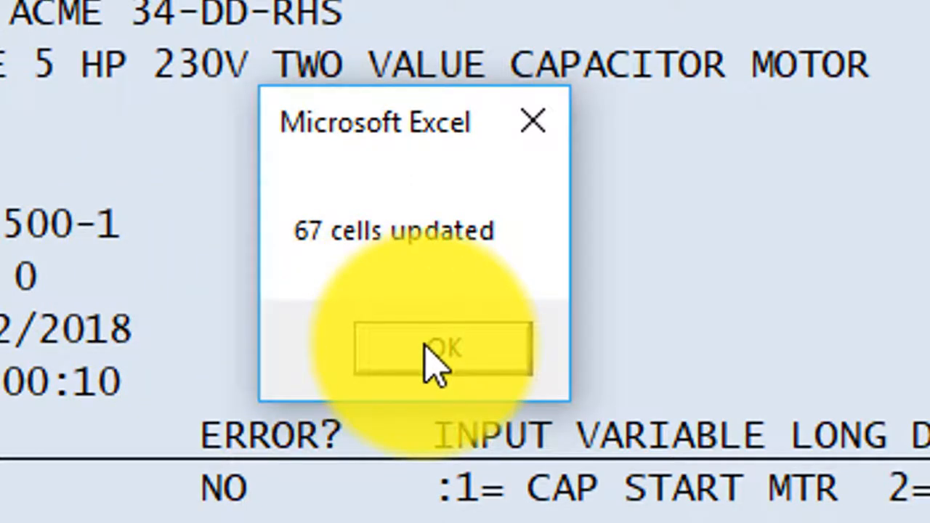
left_click(436, 353)
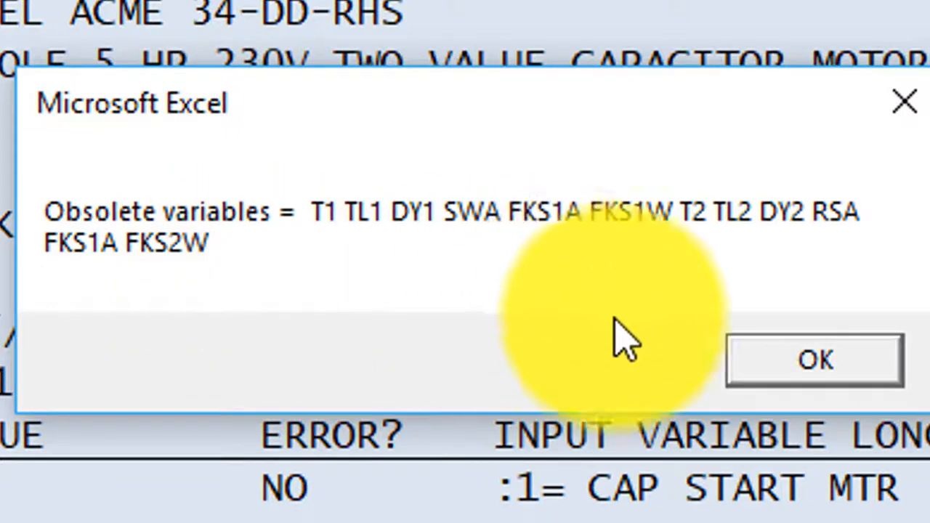
left_click(760, 369)
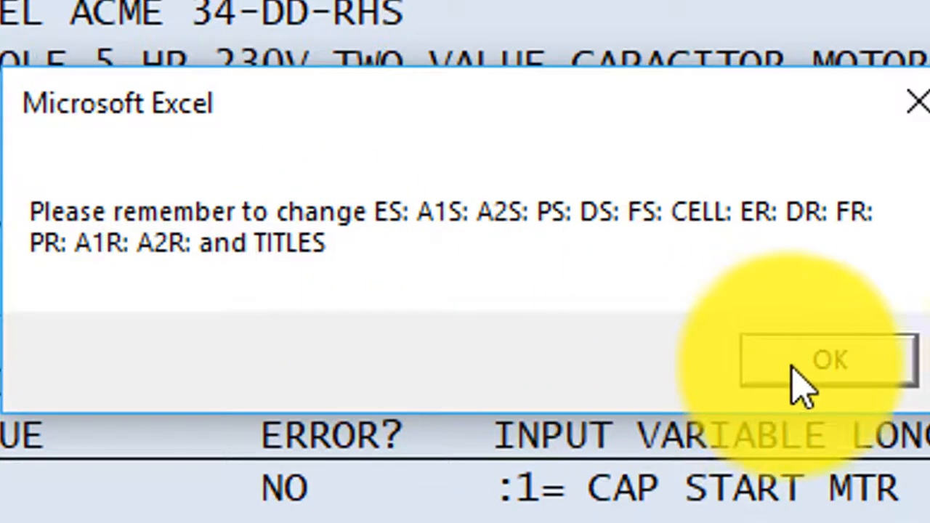
left_click(850, 364)
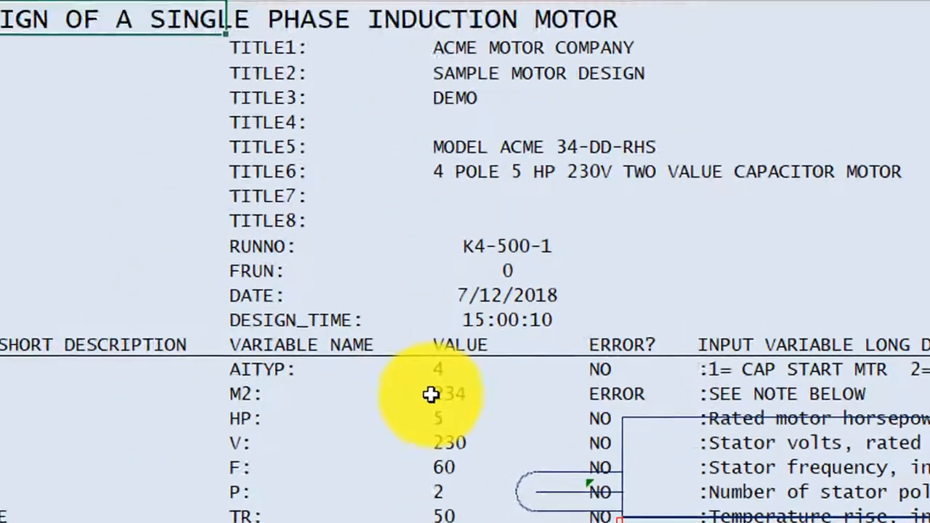
Set the units flag M2 to 5 on the VICA42DESIGN sheet.
left_click(431, 395)
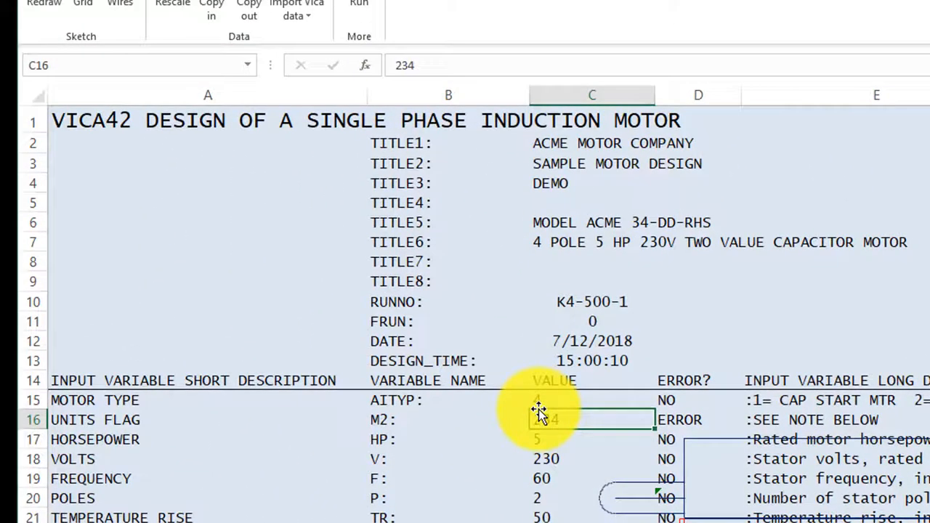
type("5")
key("Return")
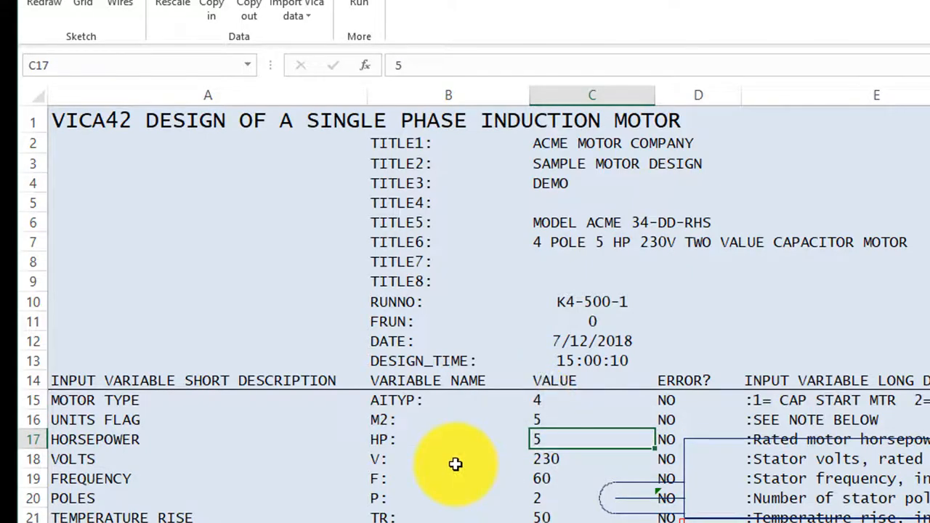
Look through the input variables on the VICA42DESIGN sheet down to the units flag notes at its end.
scroll(448, 487, "down", 20)
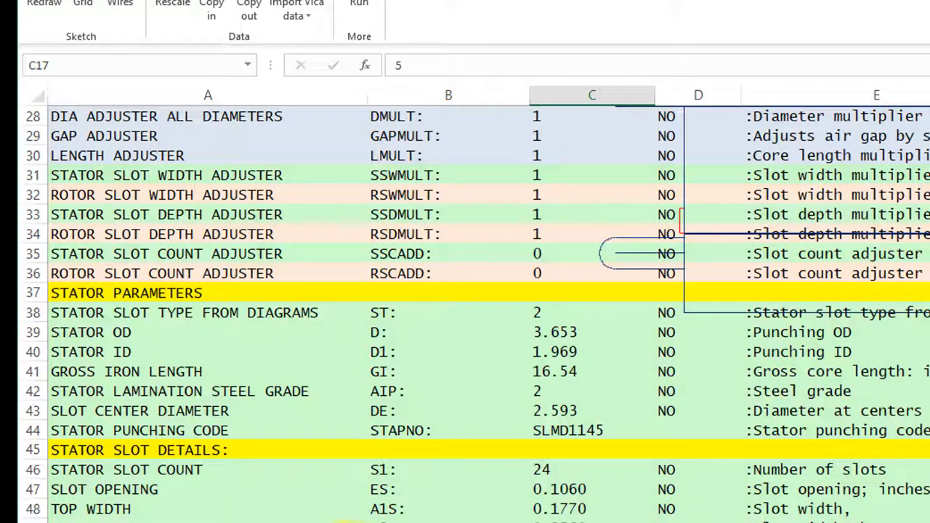
scroll(302, 517, "down", 17)
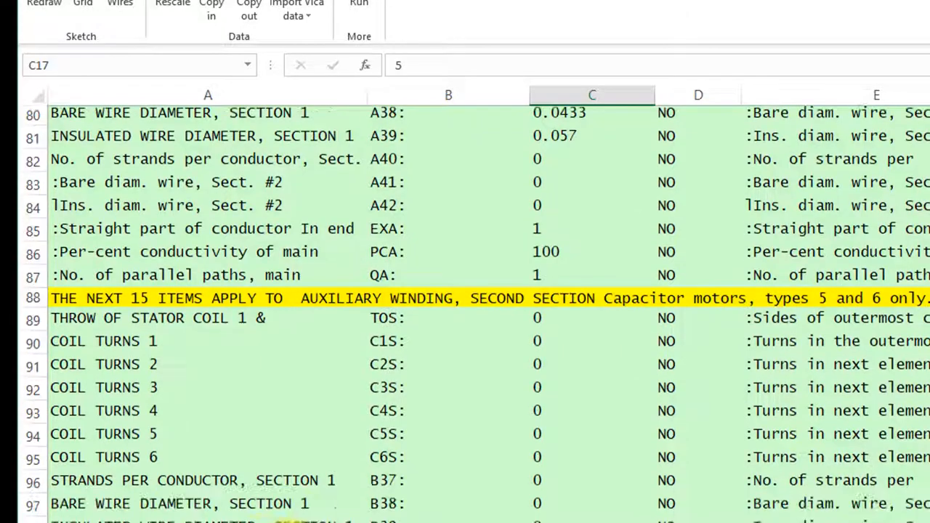
scroll(296, 494, "down", 12)
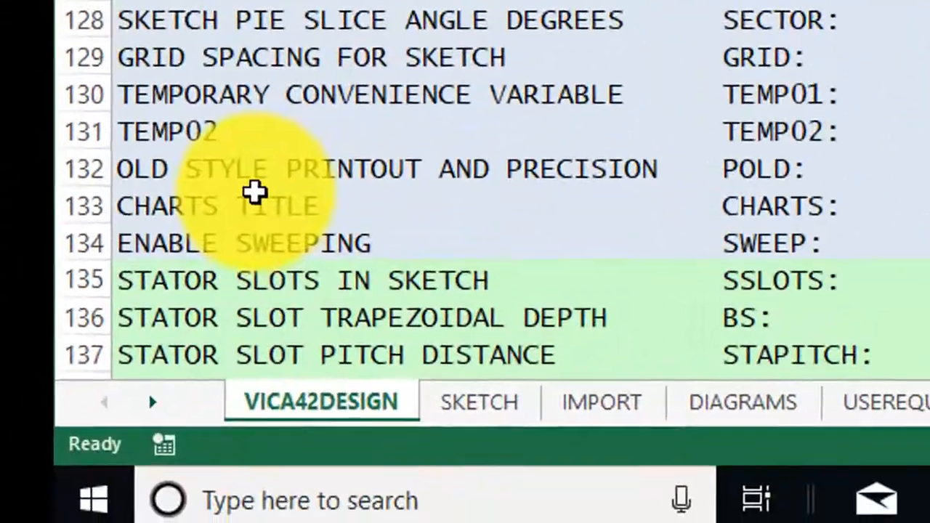
scroll(297, 244, "down", 3)
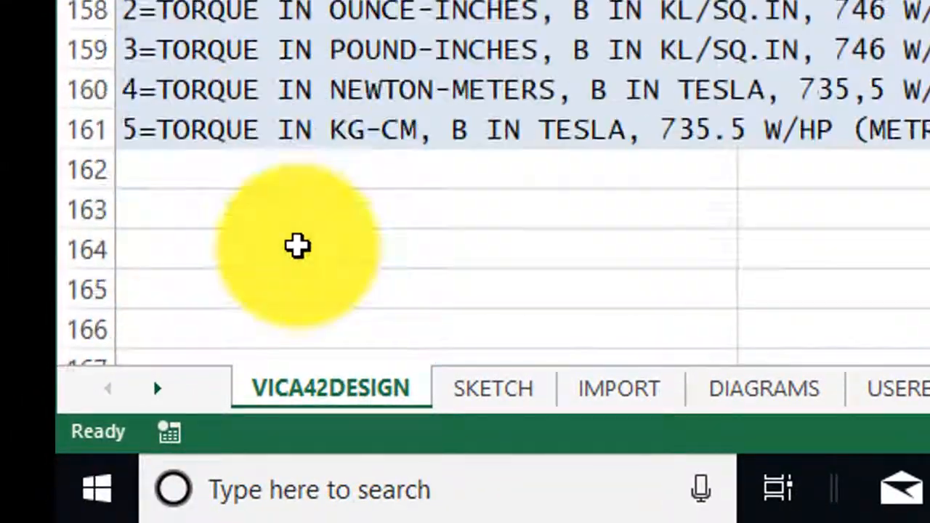
Examine the M2 flag note for torque in kg-cm in row 161 and compare it with the units flag input.
scroll(297, 245, "up", 1)
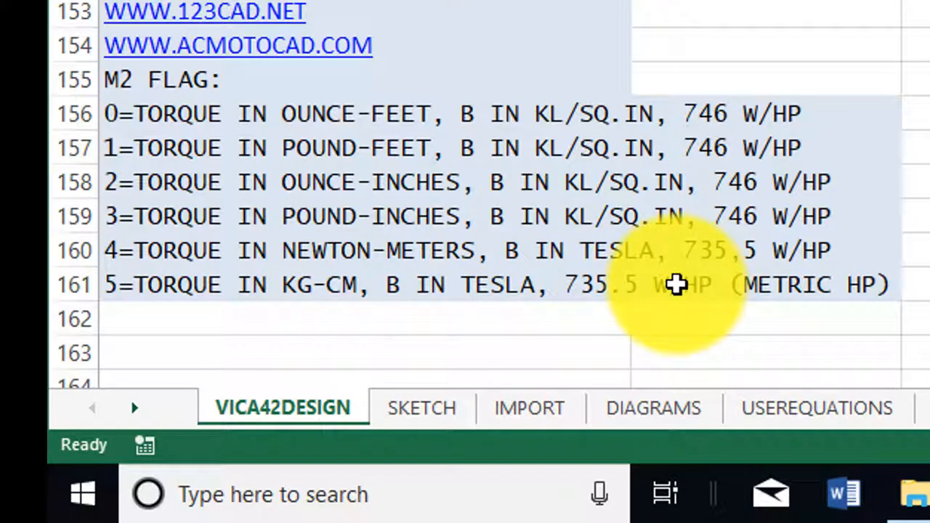
left_click(593, 289)
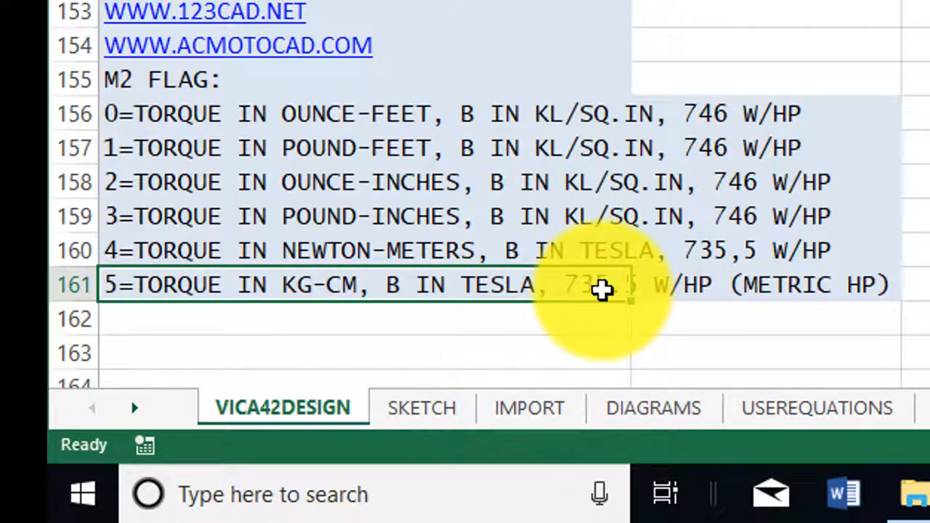
scroll(427, 205, "up", 7)
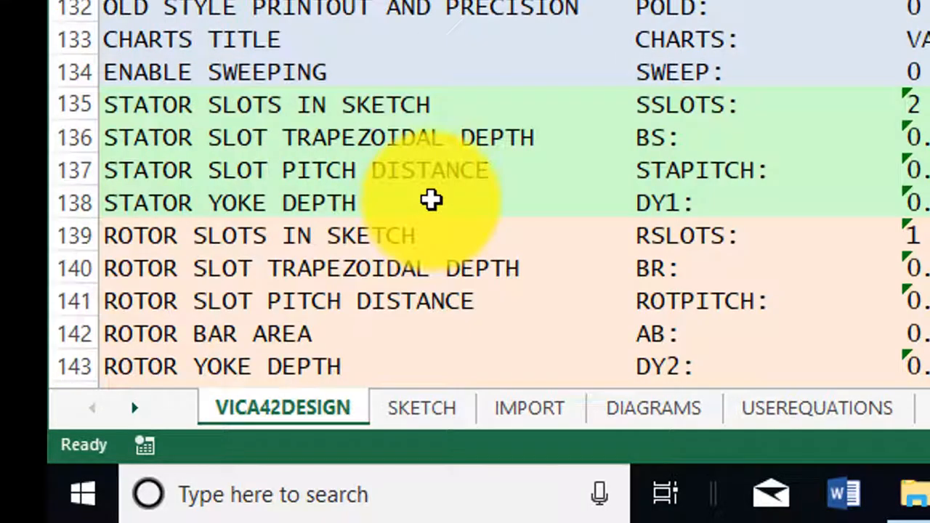
scroll(432, 201, "up", 20)
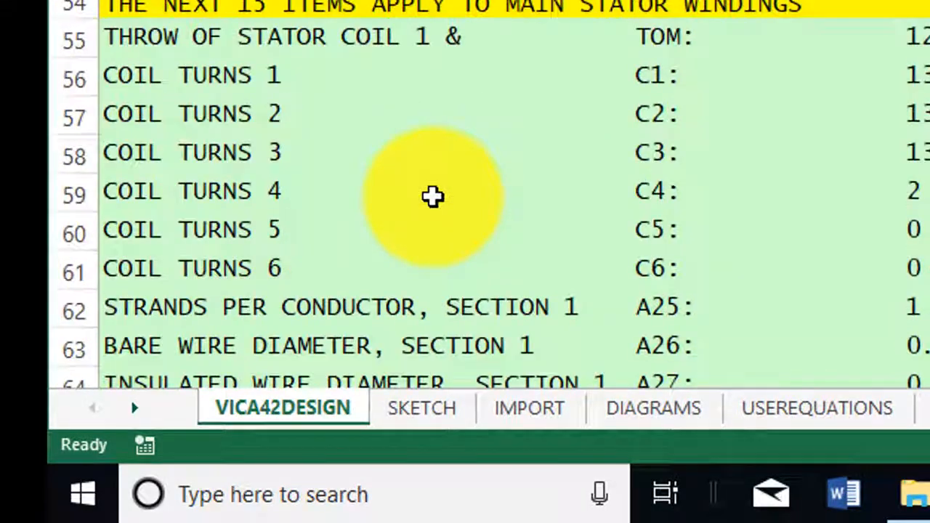
scroll(433, 196, "up", 12)
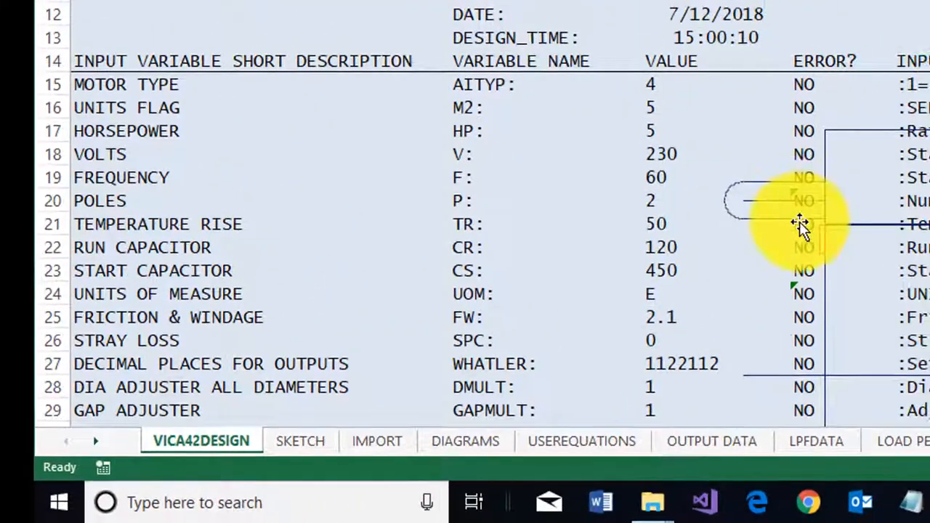
Review the imported rotor, winding and convenience inputs on the VICA42DESIGN sheet, ending at the stator slot details.
scroll(800, 226, "down", 7)
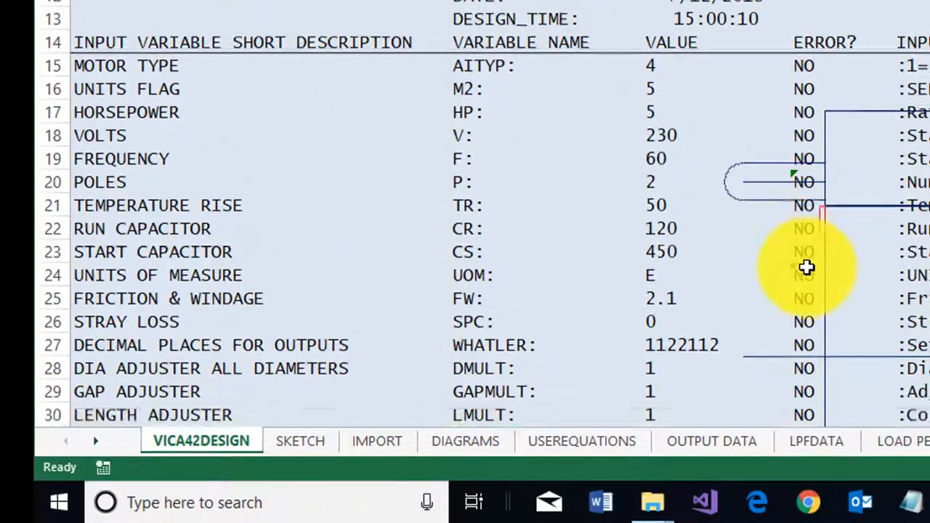
scroll(807, 293, "down", 18)
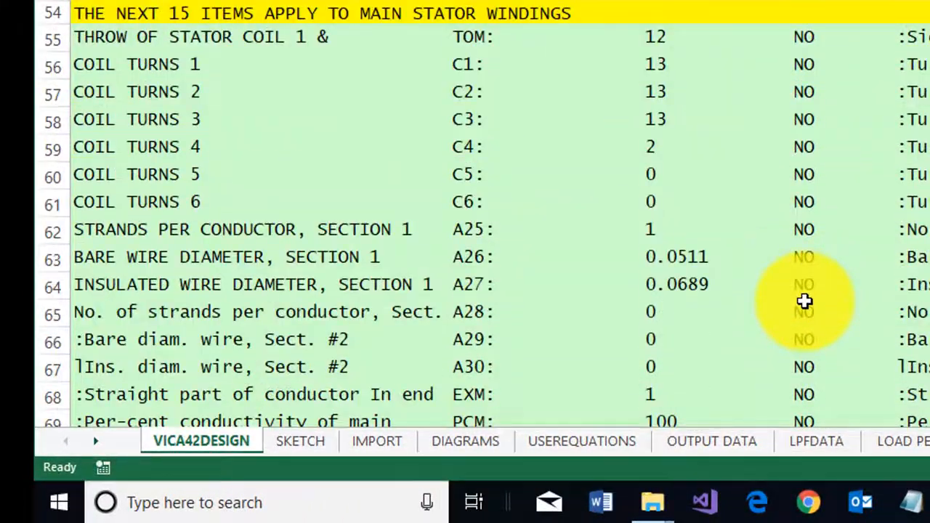
scroll(804, 301, "down", 14)
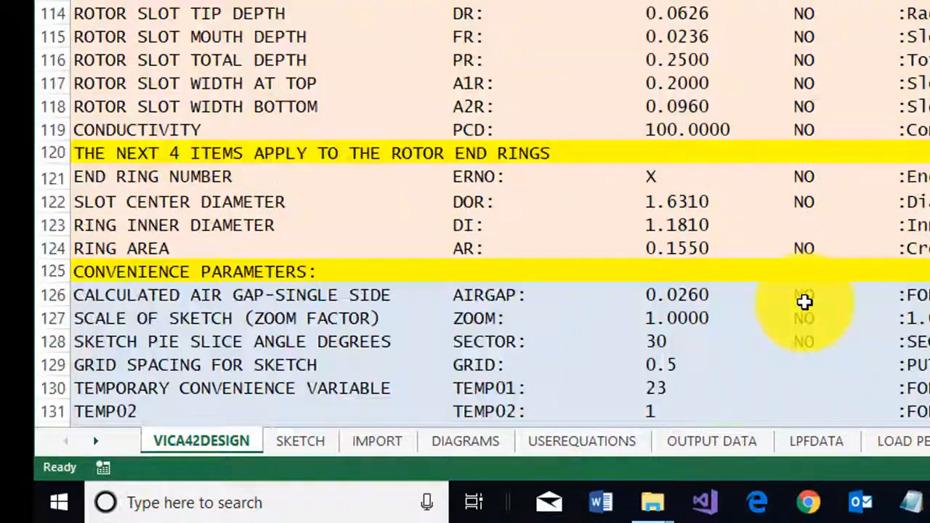
scroll(804, 301, "down", 5)
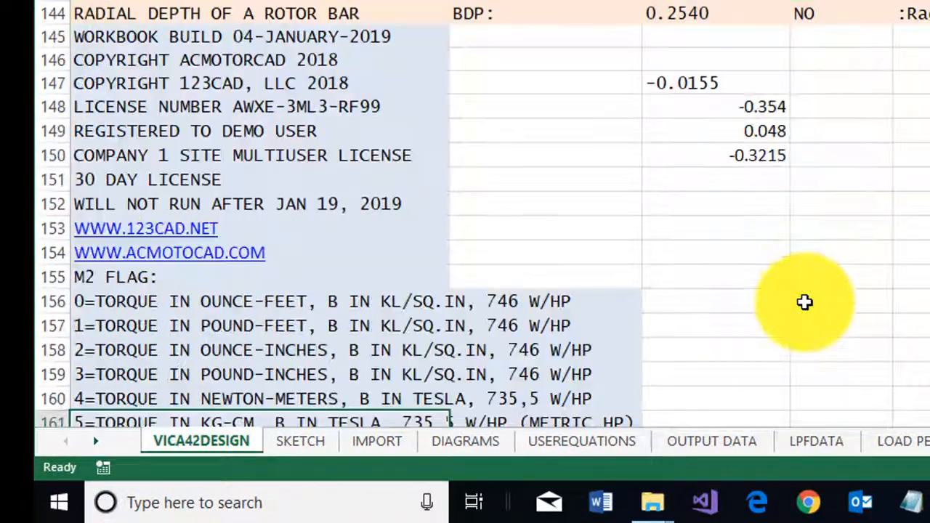
scroll(804, 302, "up", 6)
scroll(804, 302, "up", 4)
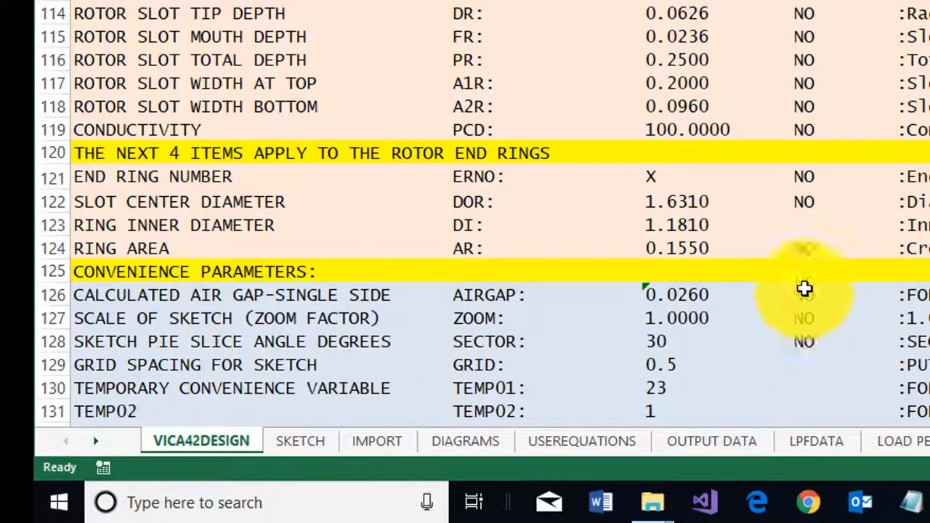
scroll(805, 284, "up", 4)
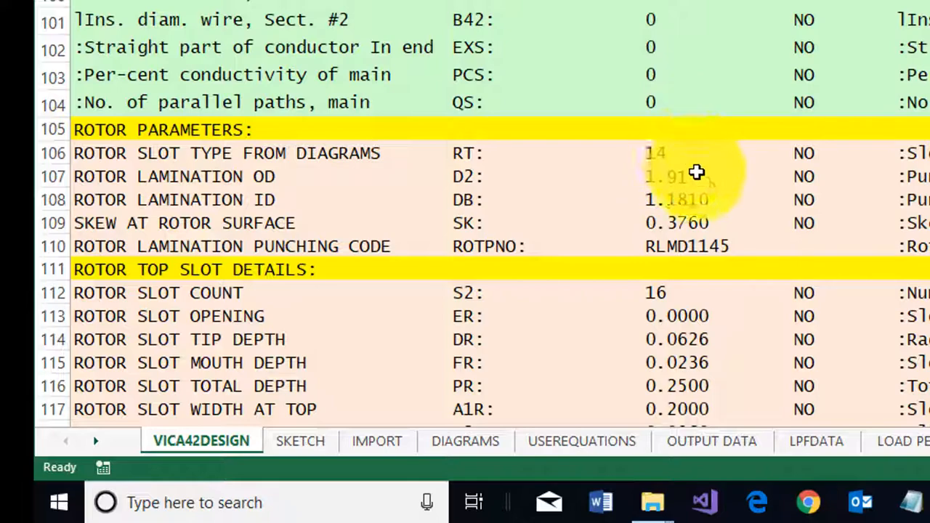
scroll(716, 160, "up", 11)
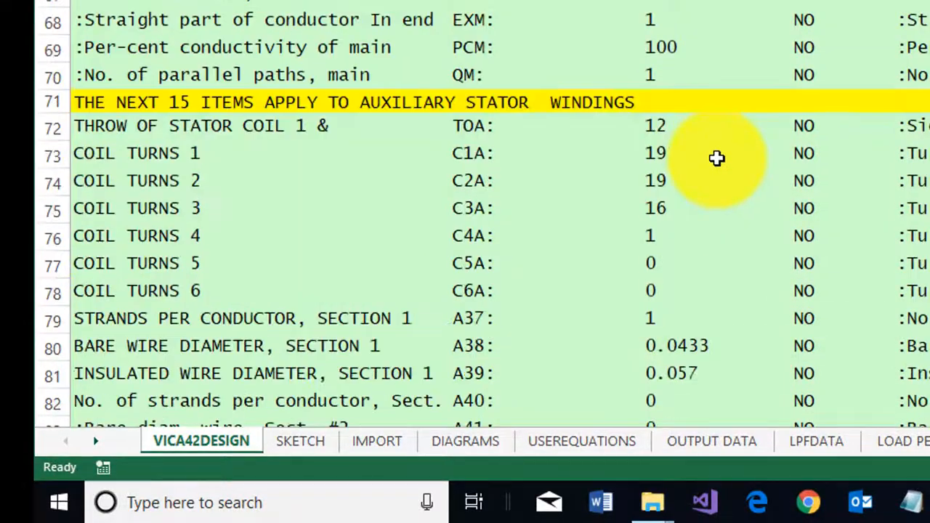
scroll(717, 158, "up", 9)
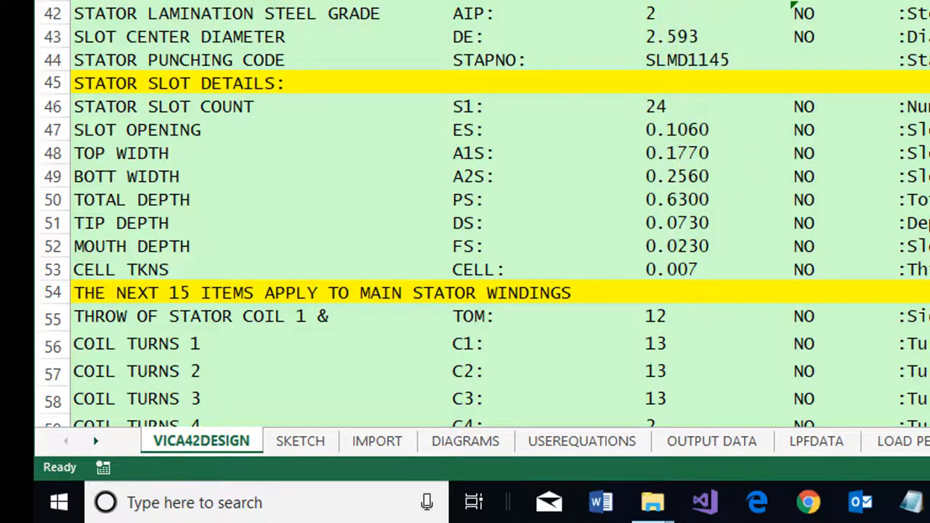
Examine the stator slot dimensions from slot opening ES through mouth depth FS in the STATOR SLOT DETAILS section.
left_click(684, 3)
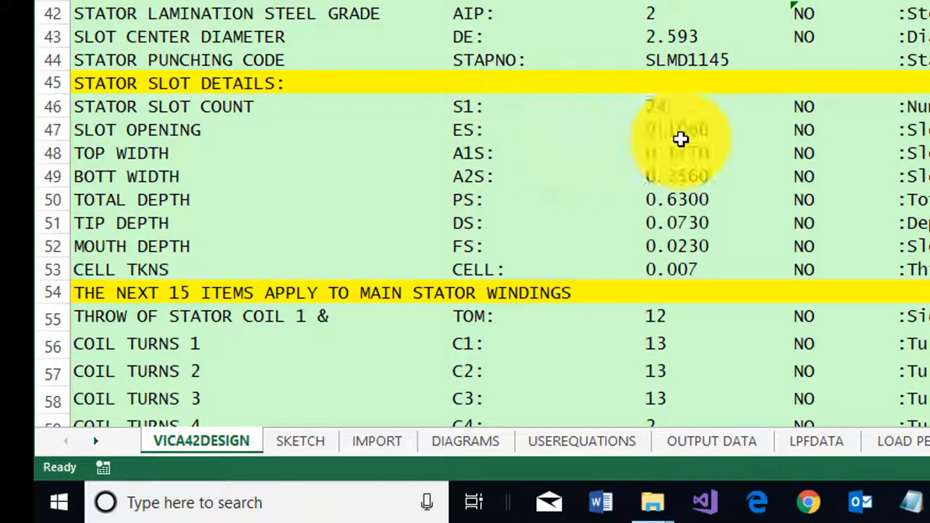
left_click(682, 129)
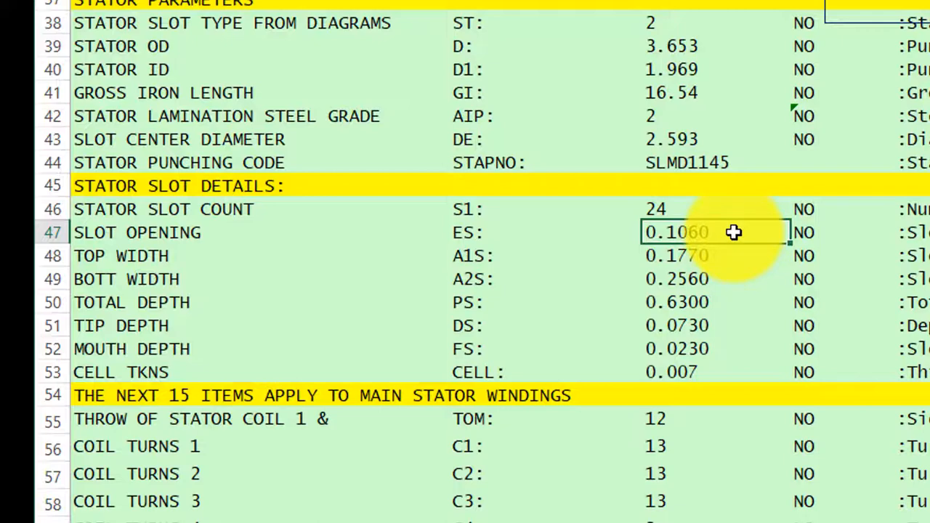
key("shift+Down")
key("shift+Down")
key("shift+Down")
key("shift+Down")
key("shift+Down")
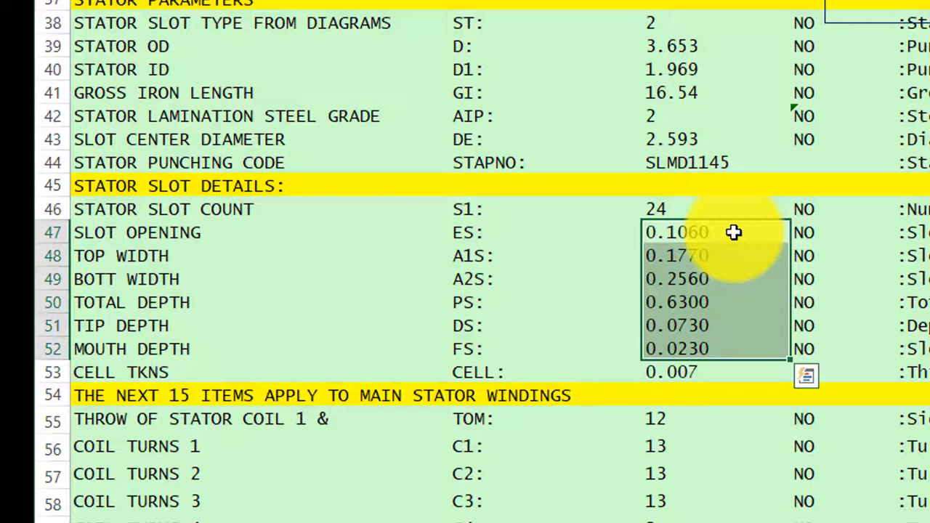
key("Up")
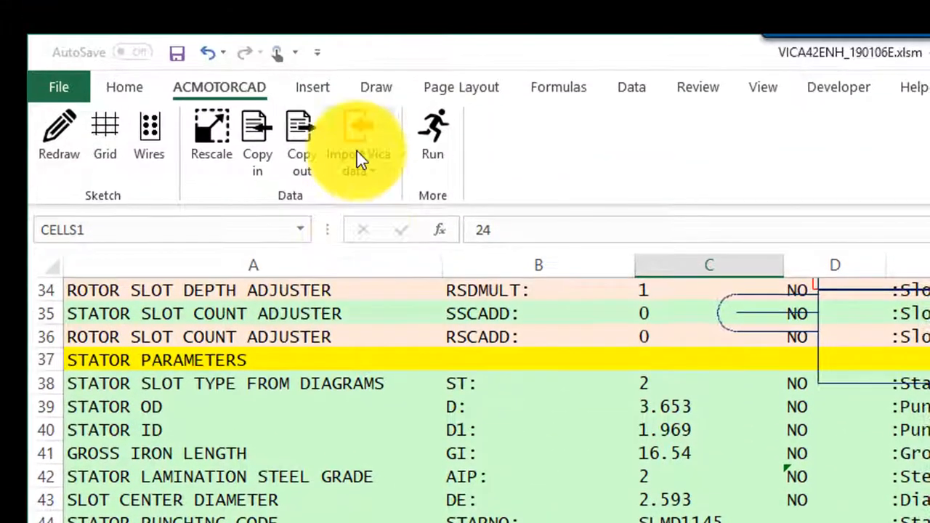
Run a test import of the old-format input file MT34-B4.txt and acknowledge the data-ready message.
left_click(359, 154)
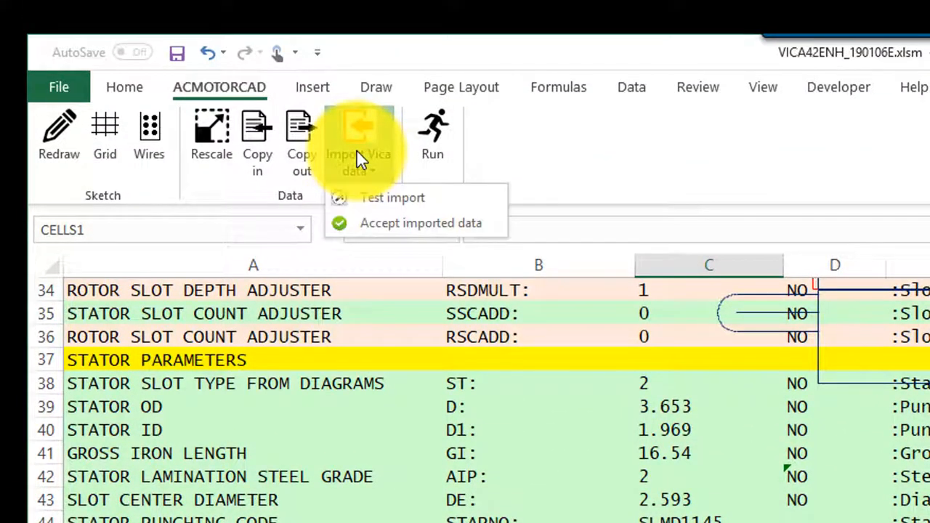
left_click(406, 201)
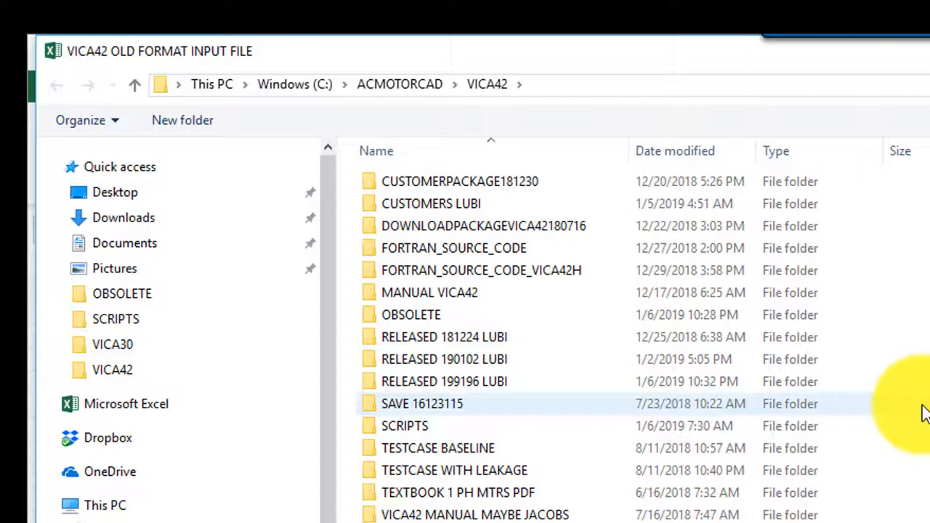
scroll(925, 412, "down", 4)
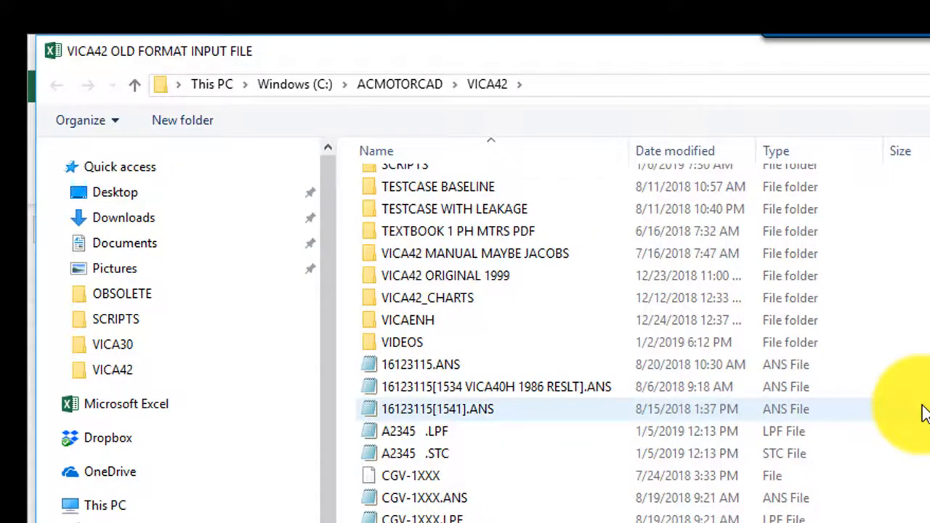
scroll(925, 412, "down", 5)
scroll(925, 429, "down", 8)
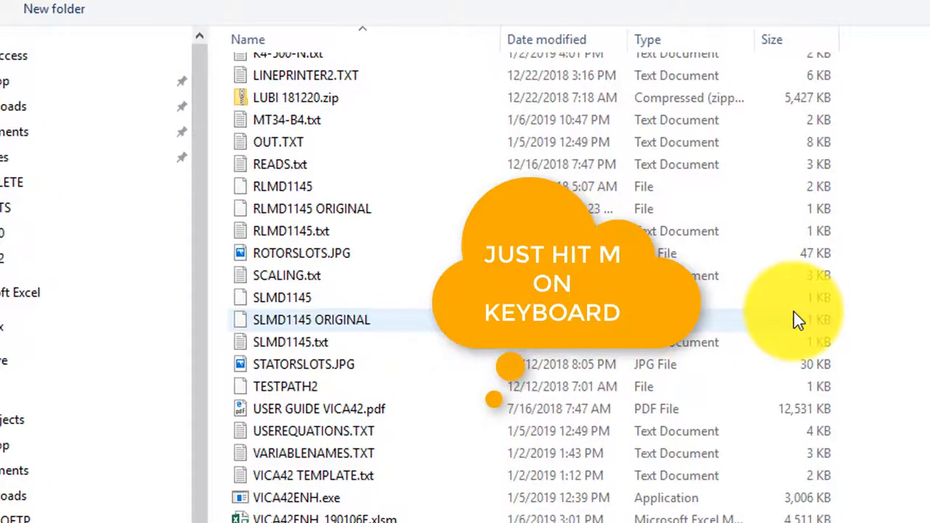
type("m")
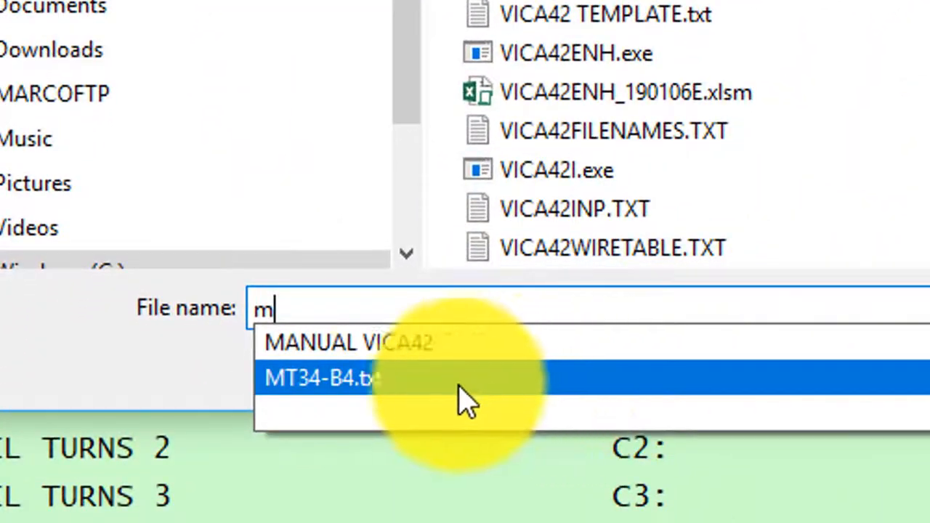
left_click(410, 394)
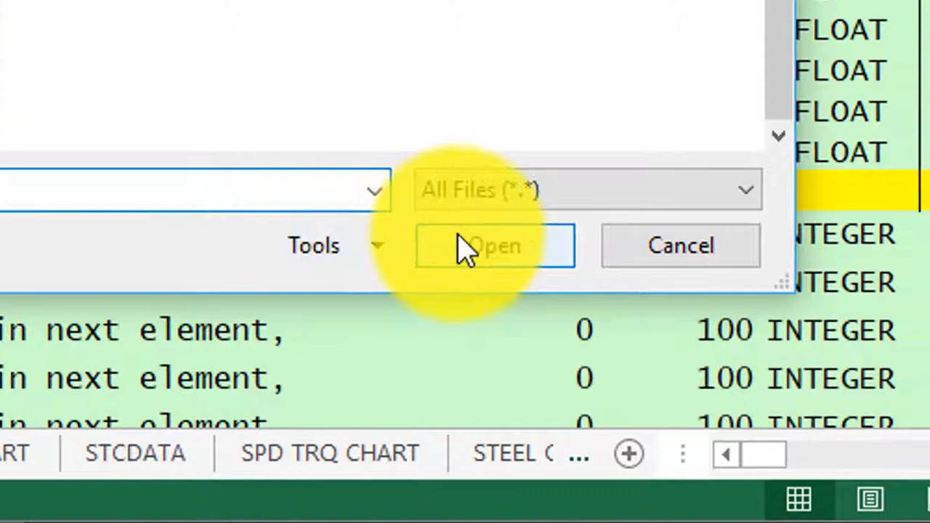
left_click(465, 247)
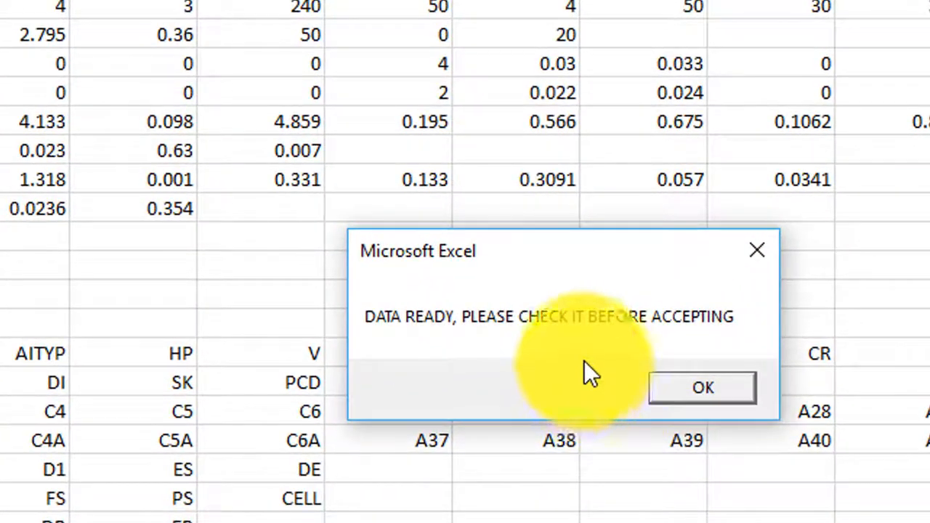
left_click(658, 386)
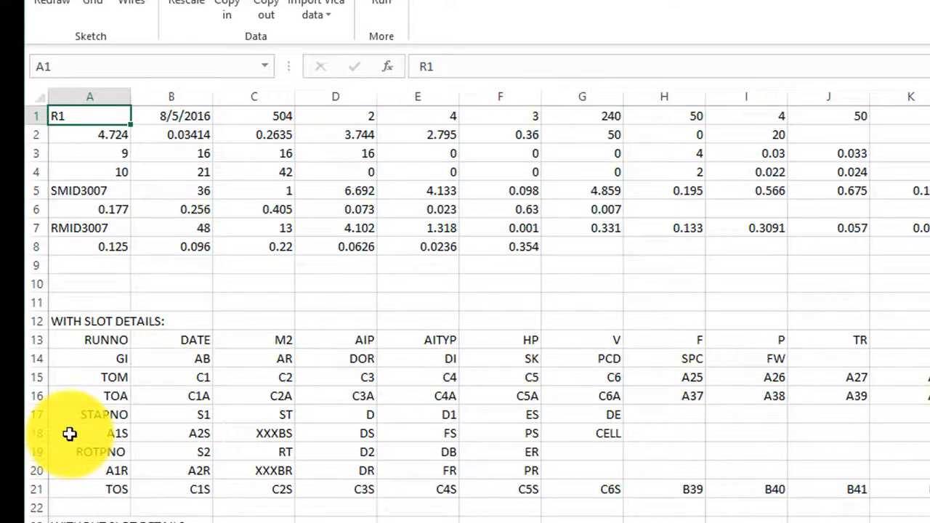
Check the TOS row of the WITH SLOT DETAILS layout, accept the imported Vica data and acknowledge the update and obsolete-variable messages.
left_click(80, 494)
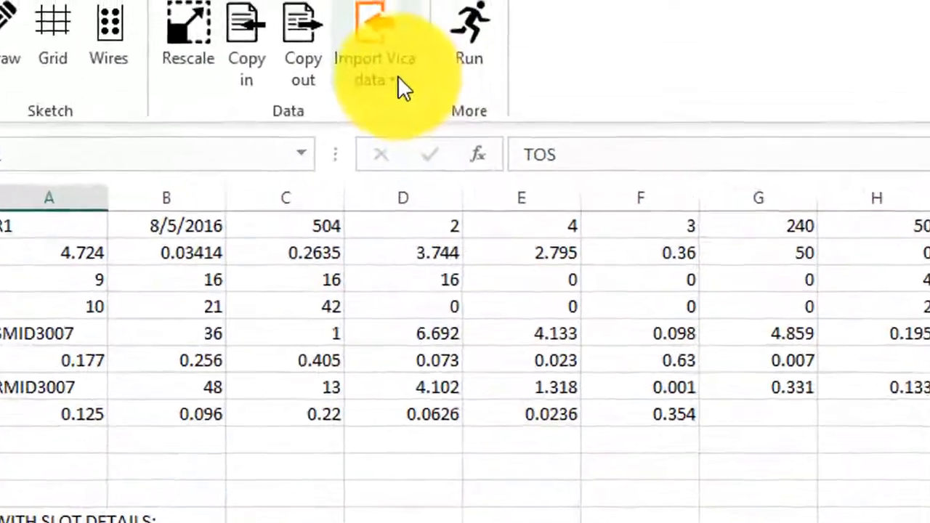
left_click(401, 85)
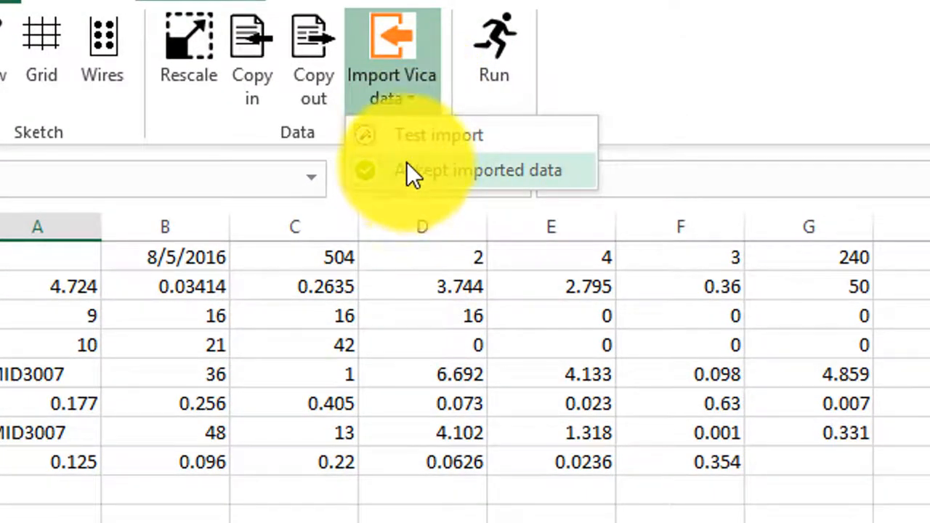
left_click(411, 173)
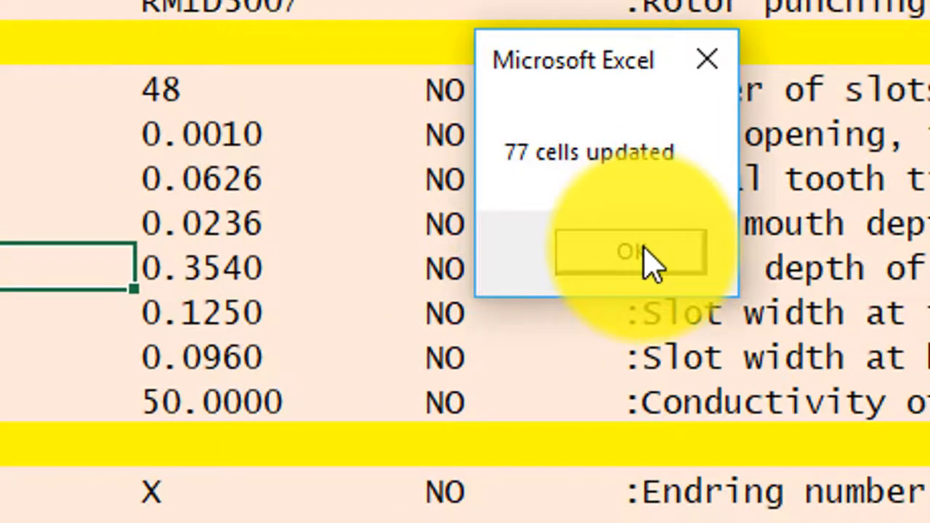
left_click(649, 258)
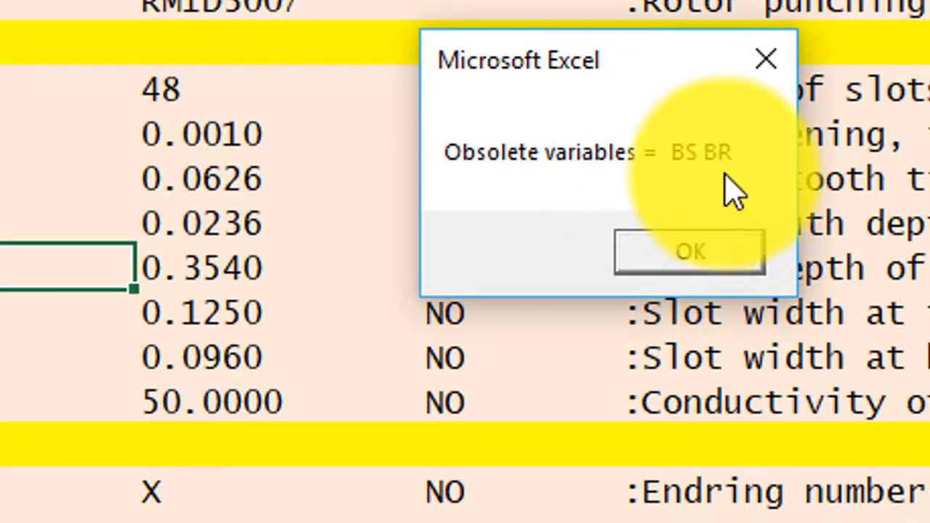
left_click(689, 254)
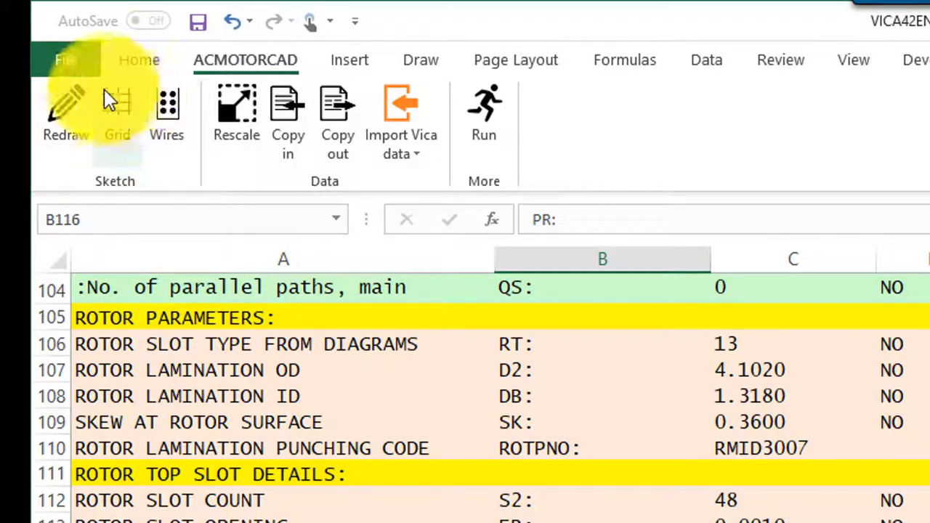
Redraw the motor sketch from the newly imported MT34-B4 data and inspect the lamination cross-section and its slots up close.
left_click(48, 108)
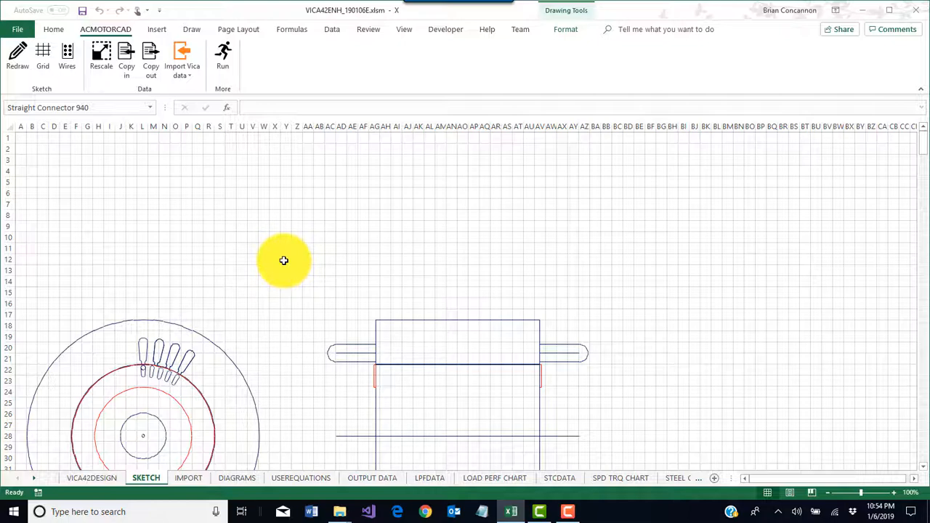
scroll(280, 262, "down", 4)
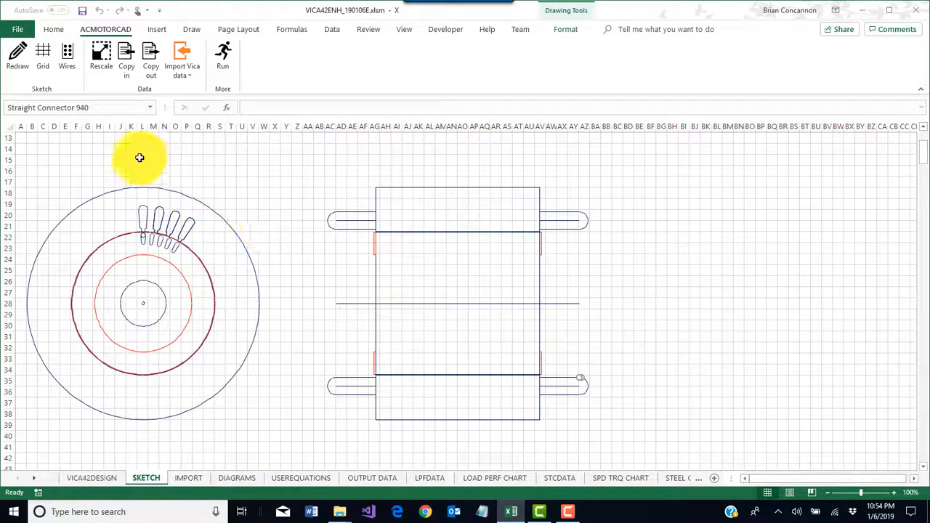
left_click(22, 56)
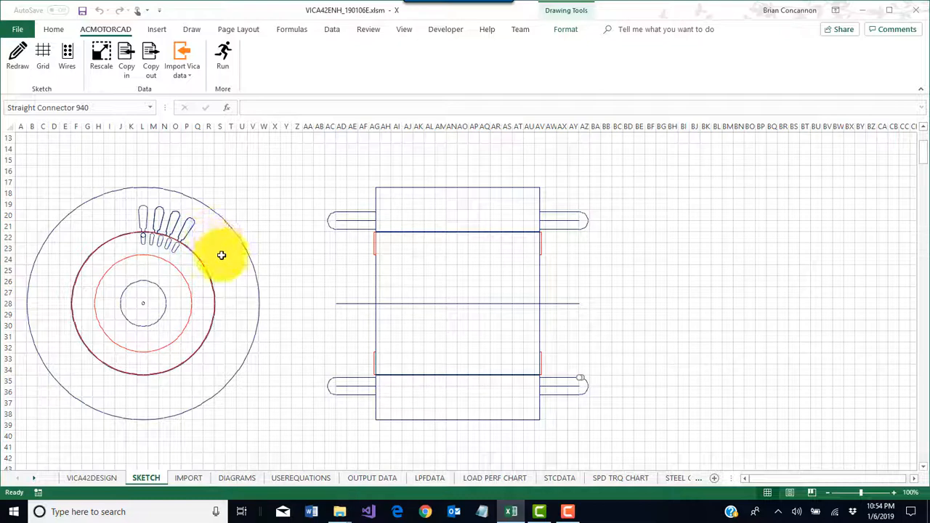
scroll(220, 254, "up", 5, "ctrl")
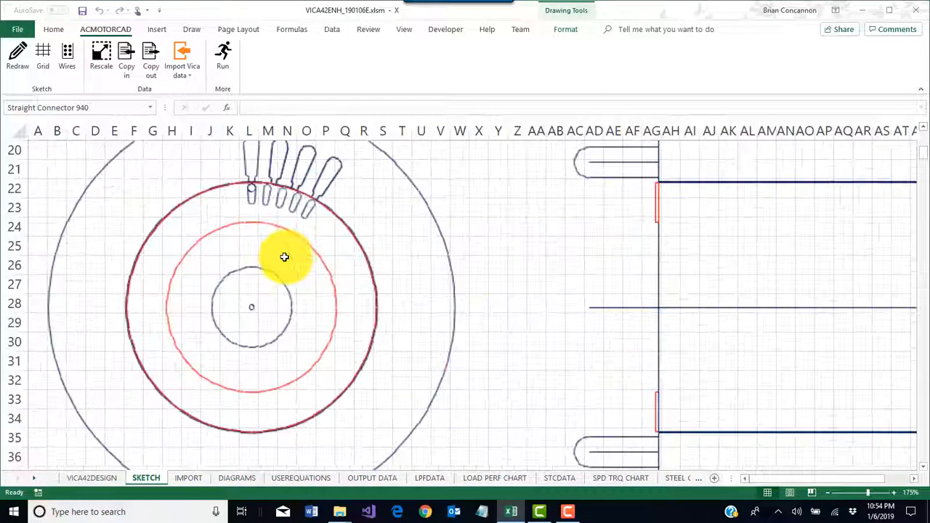
scroll(478, 214, "up", 4, "ctrl")
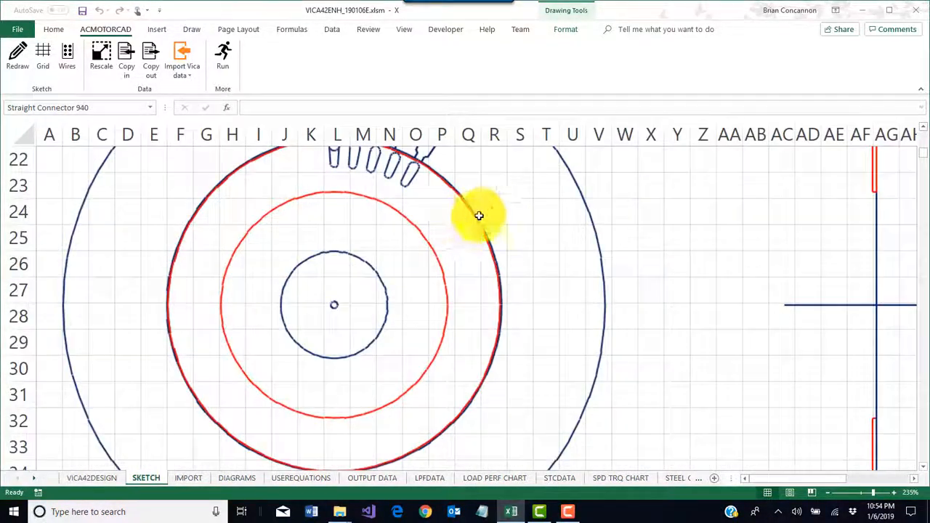
Inspect the partial lamination cross-section with its stator and rotor slots and the side view with the end turn in the sketch.
scroll(538, 205, "up", 4)
scroll(532, 214, "down", 3)
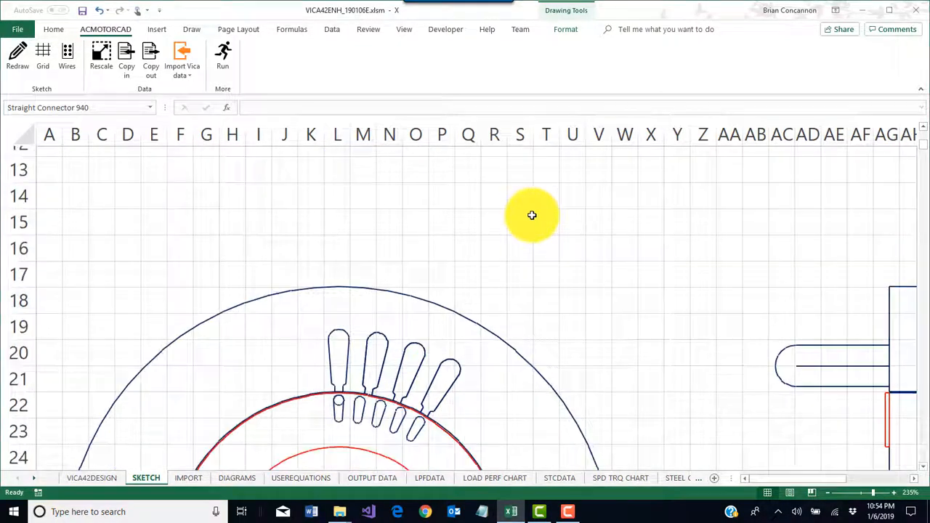
scroll(492, 236, "up", 4, "ctrl")
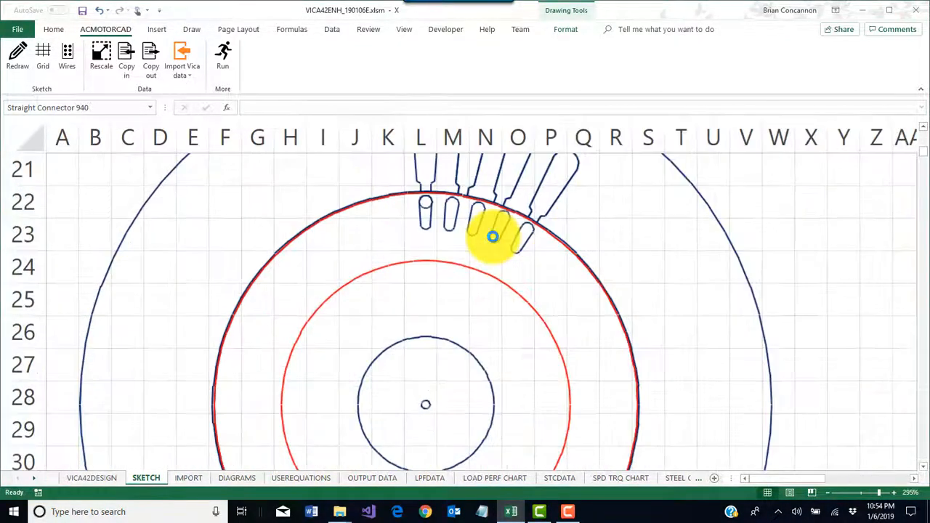
scroll(229, 207, "up", 2)
scroll(239, 218, "down", 1)
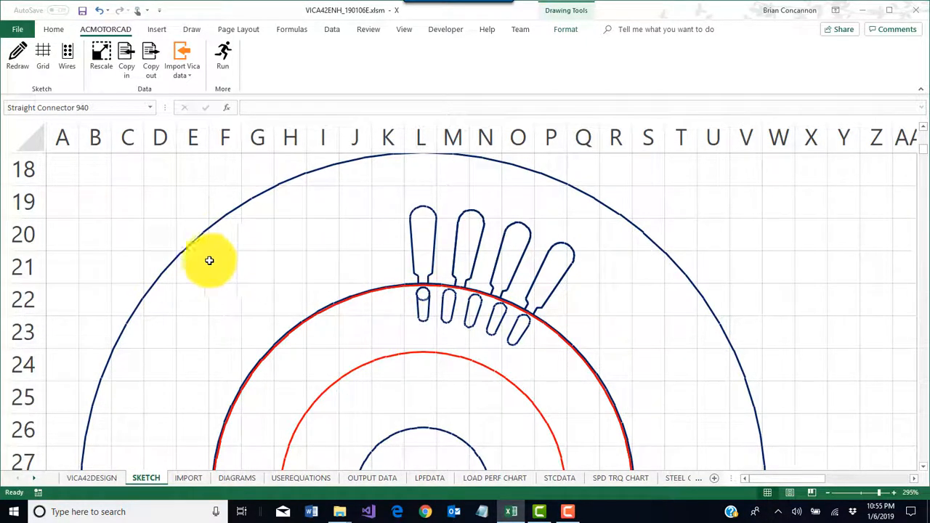
scroll(196, 289, "down", 4)
scroll(188, 290, "up", 2)
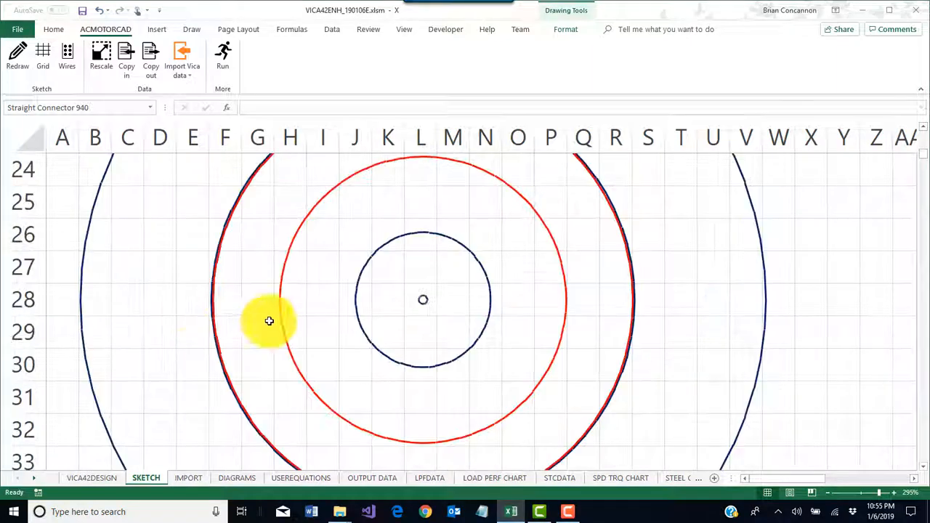
left_click_drag(804, 479, 857, 482)
scroll(490, 362, "up", 2)
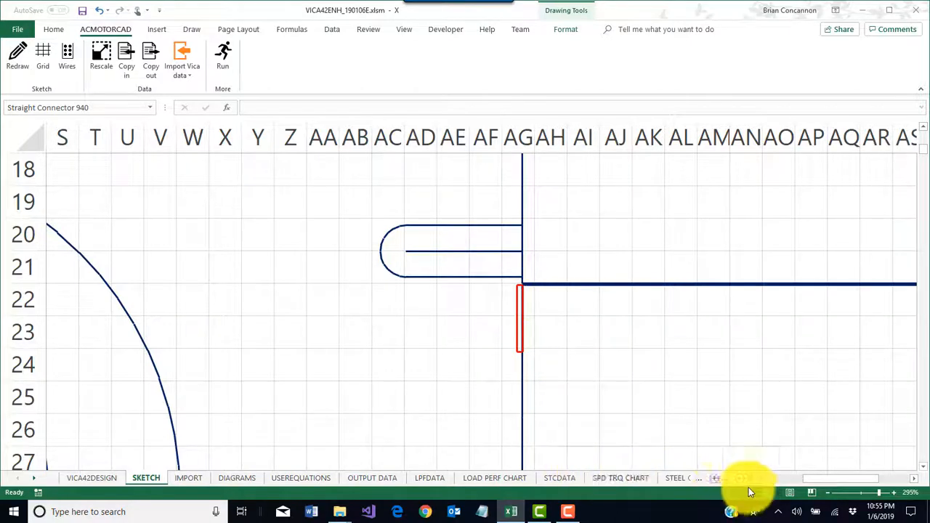
left_click_drag(823, 476, 754, 478)
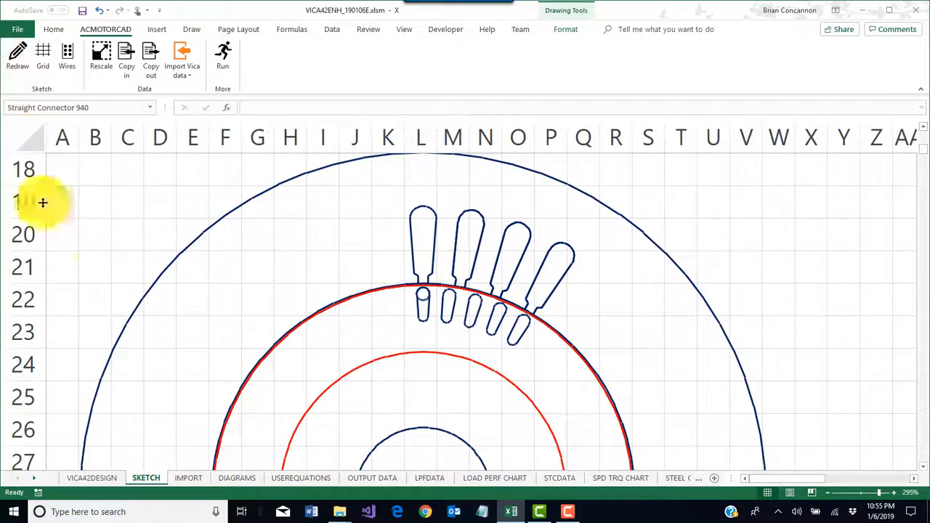
Set the sketch pie slice angle (SECTOR) to 360 degrees in the VICA42DESIGN sheet and redraw the motor sketch.
left_click(82, 480)
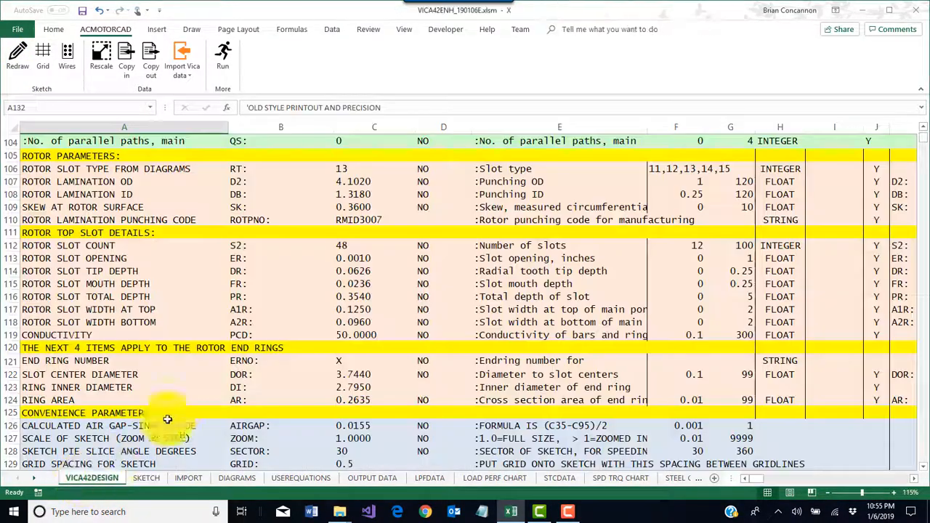
scroll(198, 391, "down", 4)
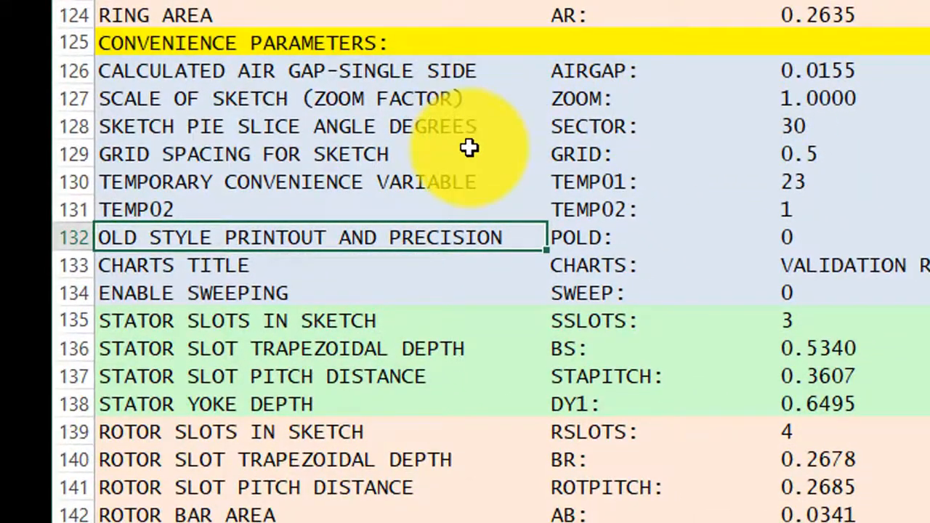
left_click(798, 126)
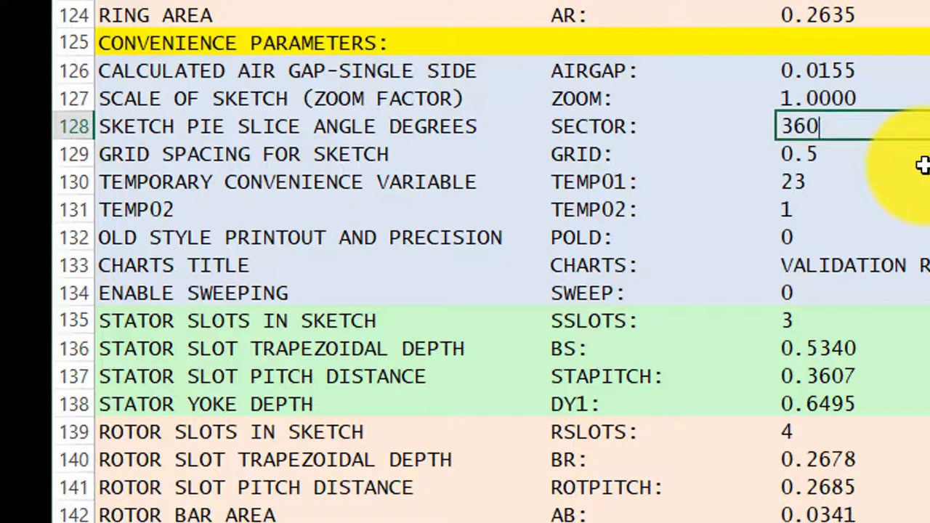
type("360")
key("Return")
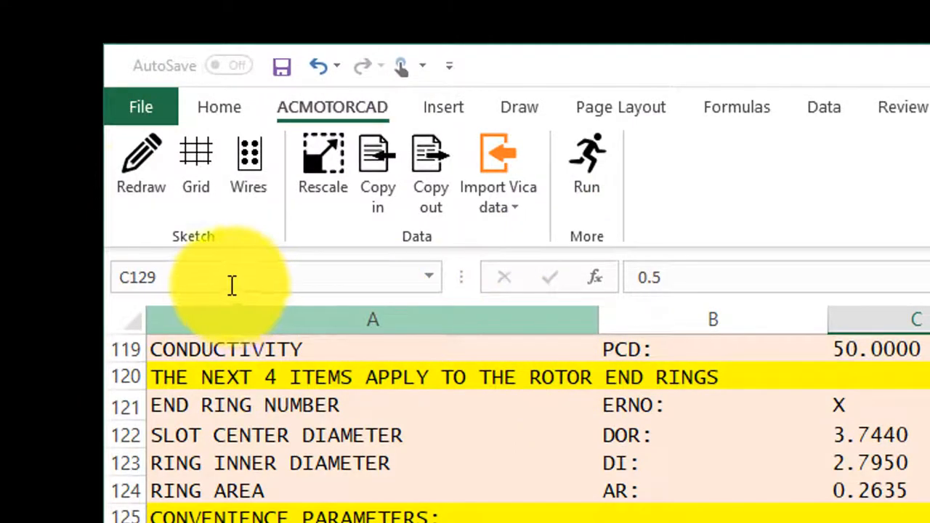
left_click(140, 156)
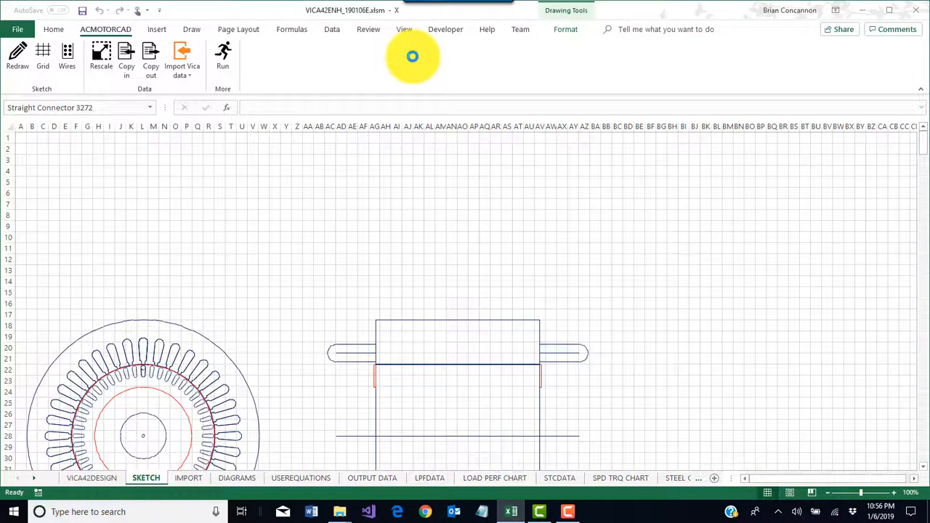
Examine the full-circle lamination sketch up close, following the stator and rotor slots around the air gap.
scroll(269, 239, "down", 5)
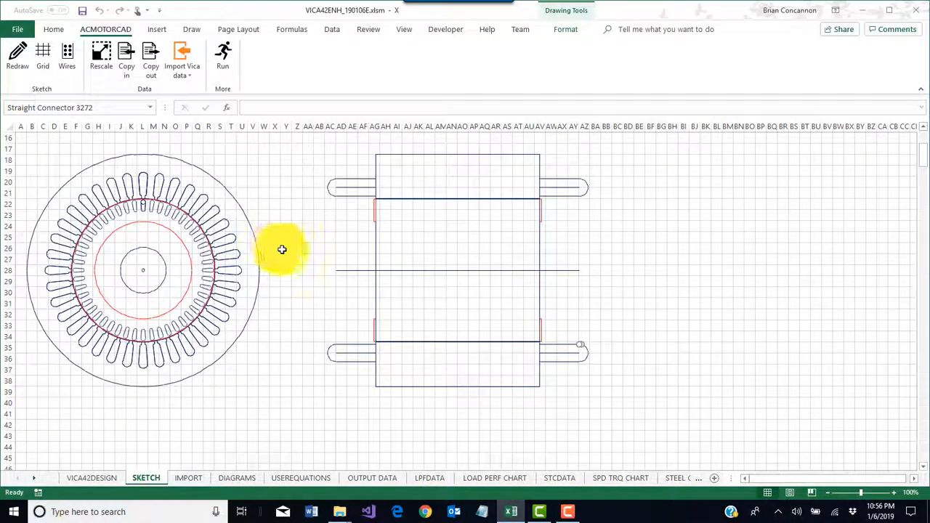
scroll(287, 254, "up", 6, "ctrl")
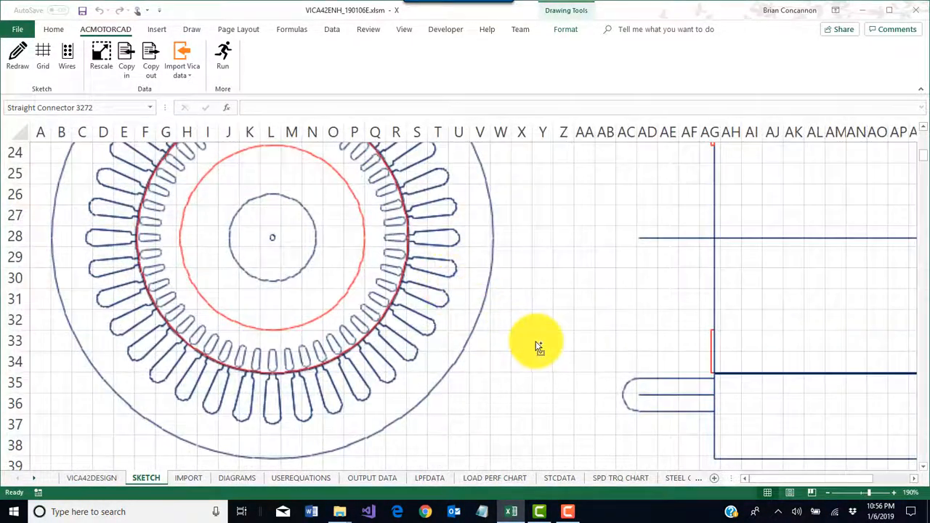
scroll(535, 347, "up", 5, "ctrl")
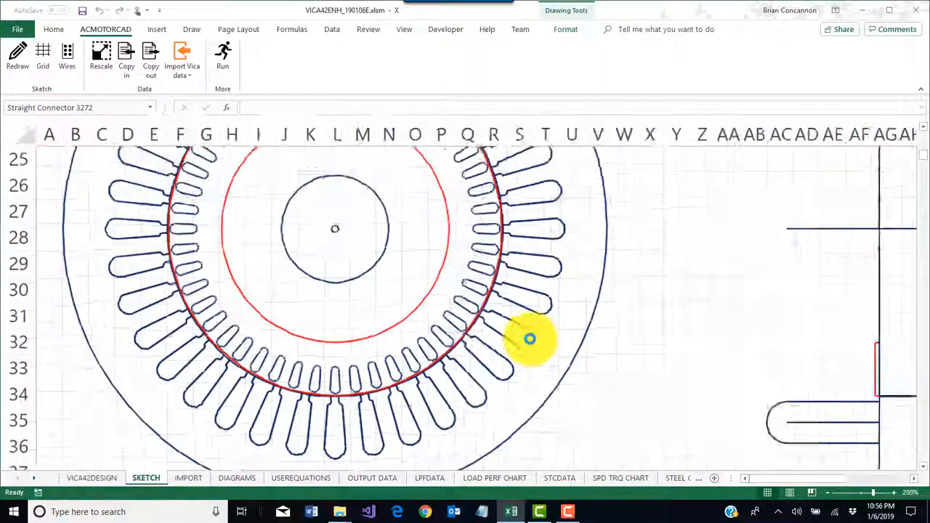
scroll(345, 339, "up", 5, "ctrl")
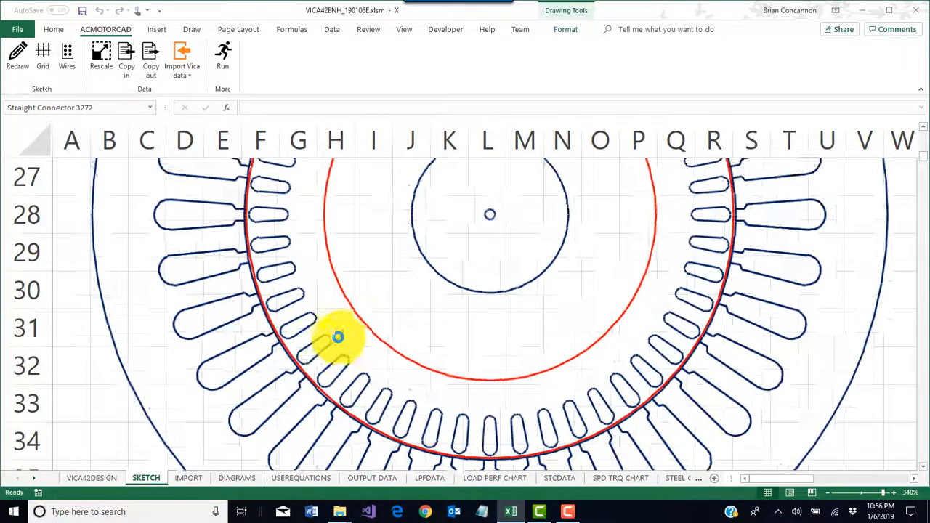
scroll(181, 343, "up", 4, "ctrl")
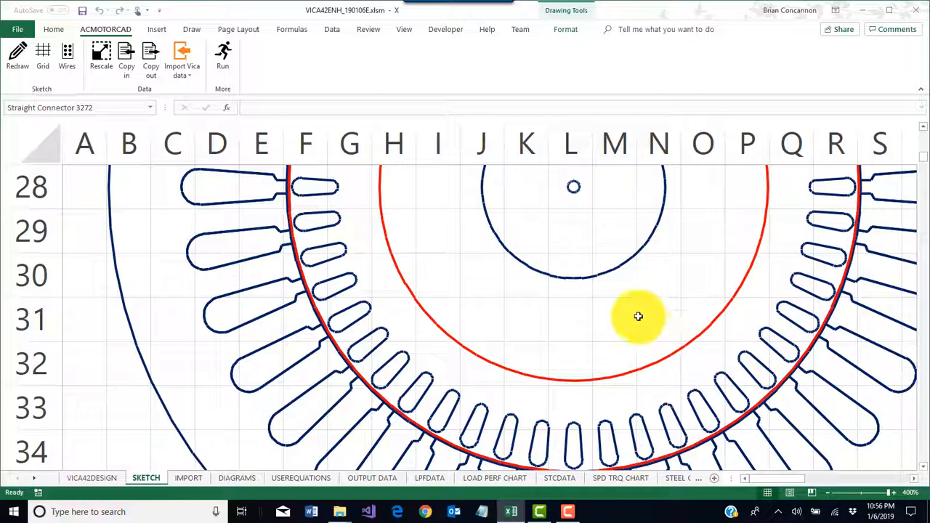
scroll(622, 317, "down", 5)
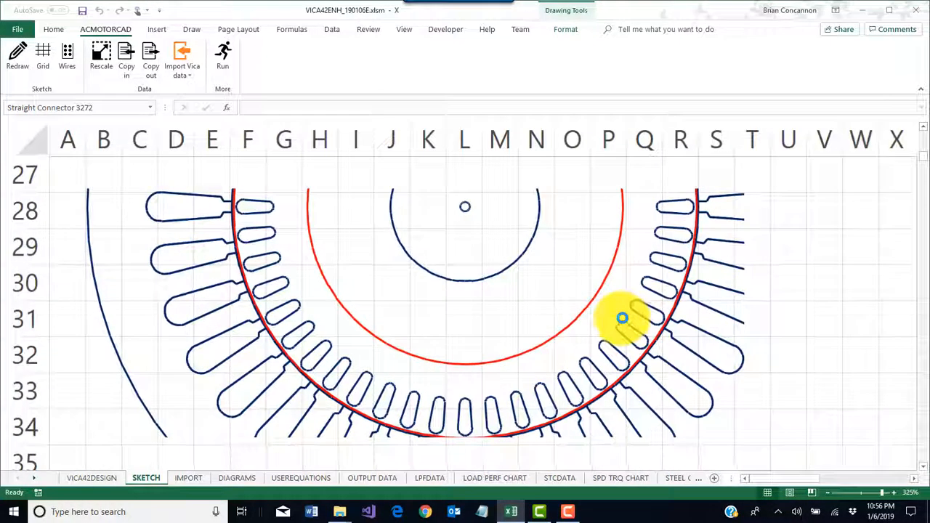
scroll(566, 313, "down", 4)
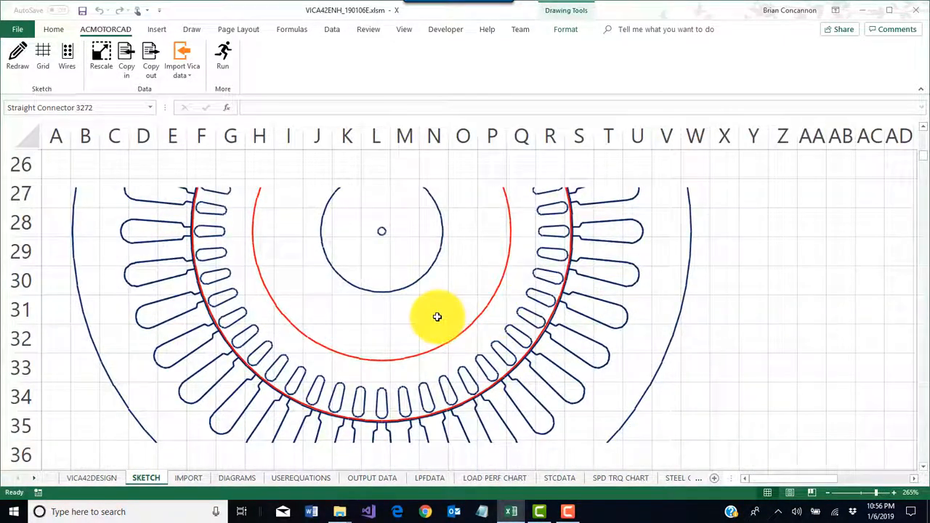
Run the VICA calculation, confirm that it ran successfully and acknowledge the refreshed charts.
left_click(219, 58)
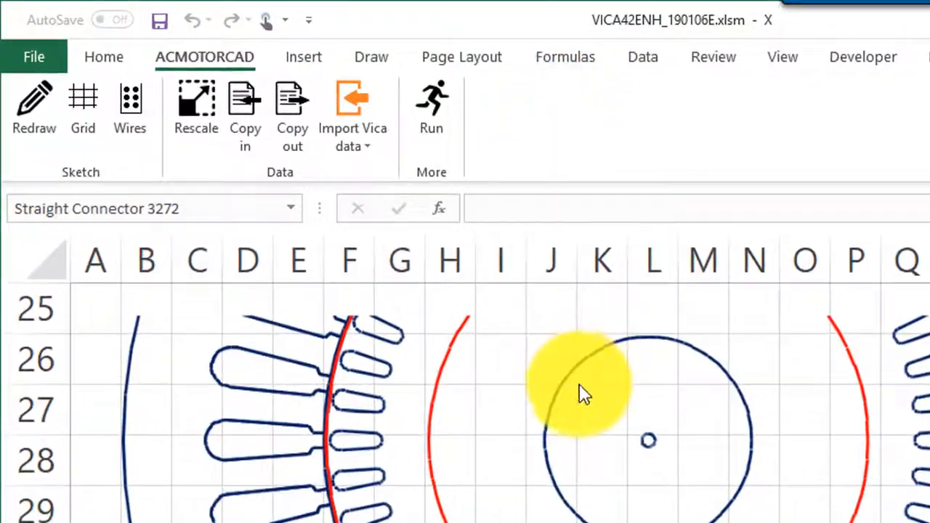
left_click(434, 100)
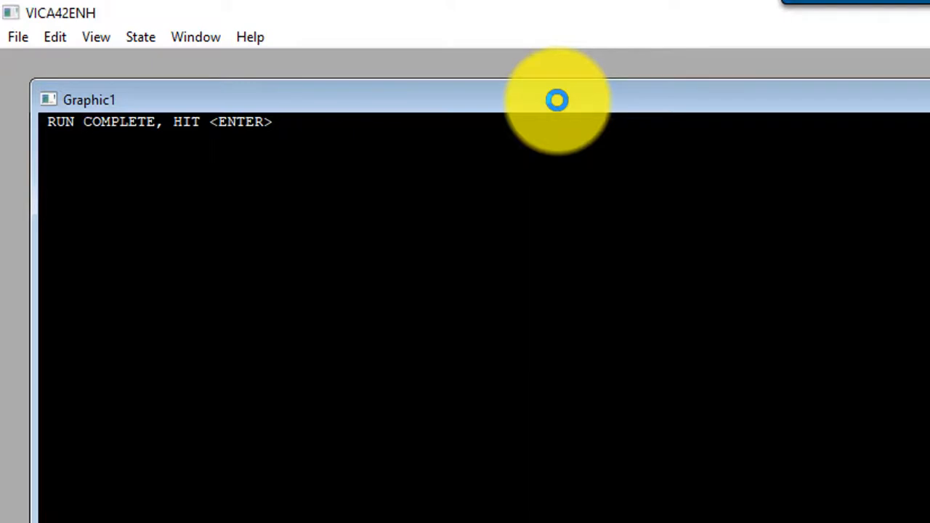
key("Return")
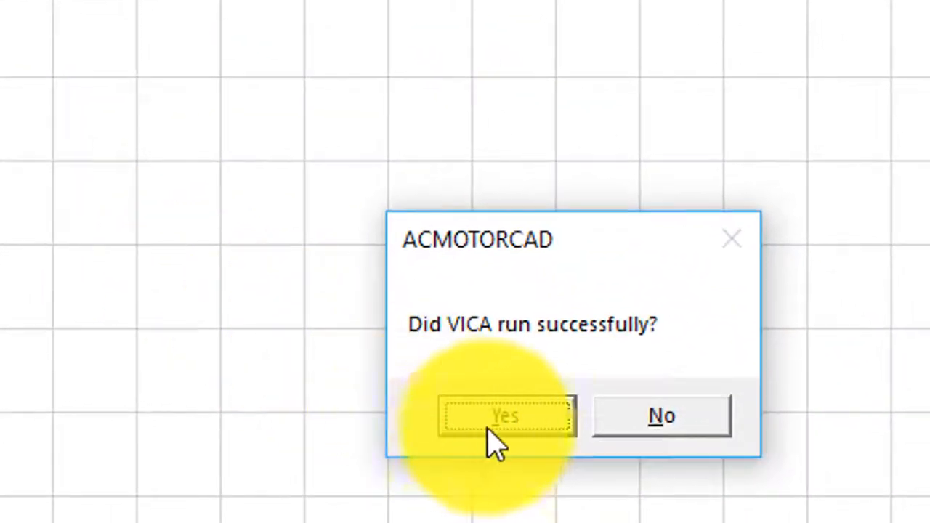
left_click(518, 419)
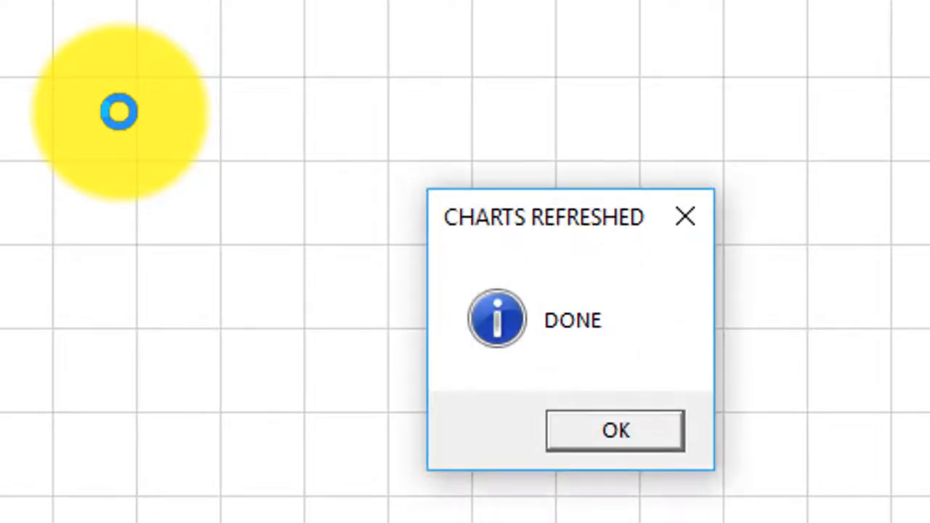
left_click(635, 431)
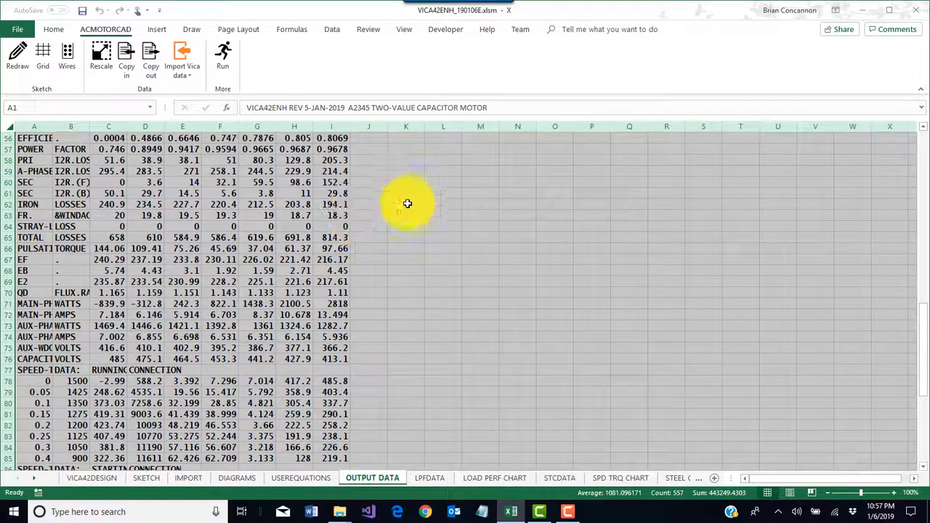
Review the results on the OUTPUT DATA sheet and check the title line and the date and time of the run.
scroll(390, 254, "down", 3)
scroll(390, 254, "up", 10)
scroll(391, 255, "up", 11)
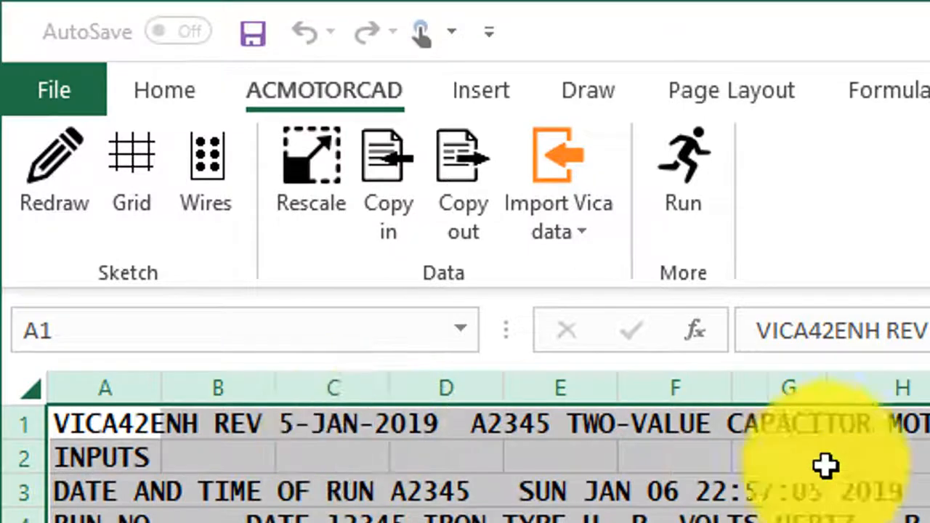
left_click(929, 424)
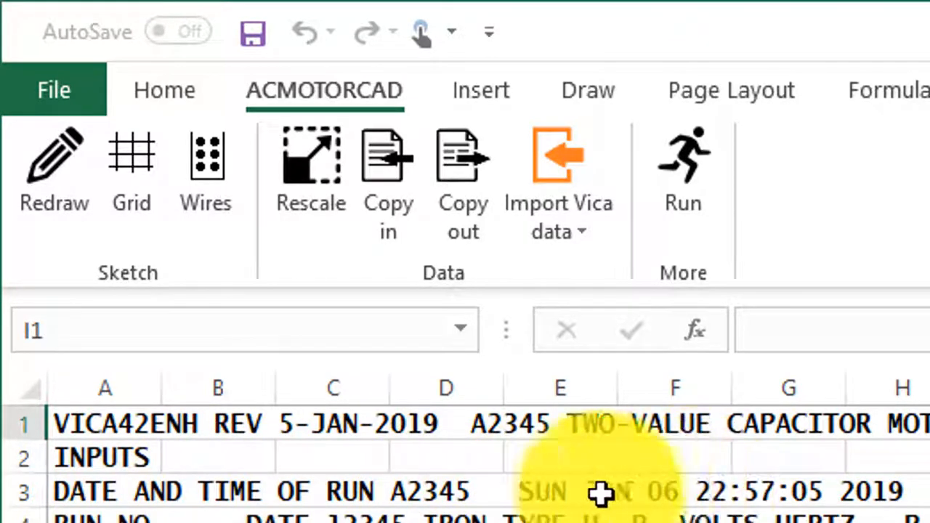
left_click_drag(540, 494, 924, 481)
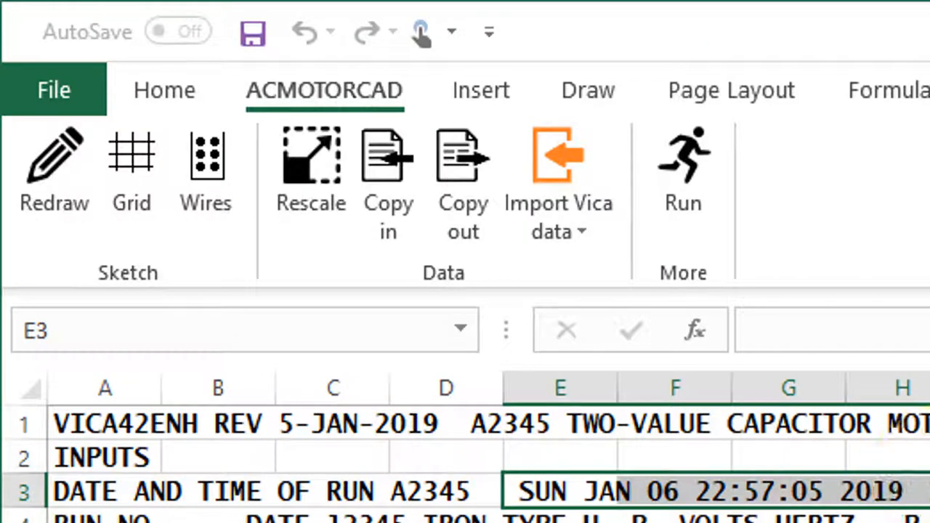
left_click(929, 492)
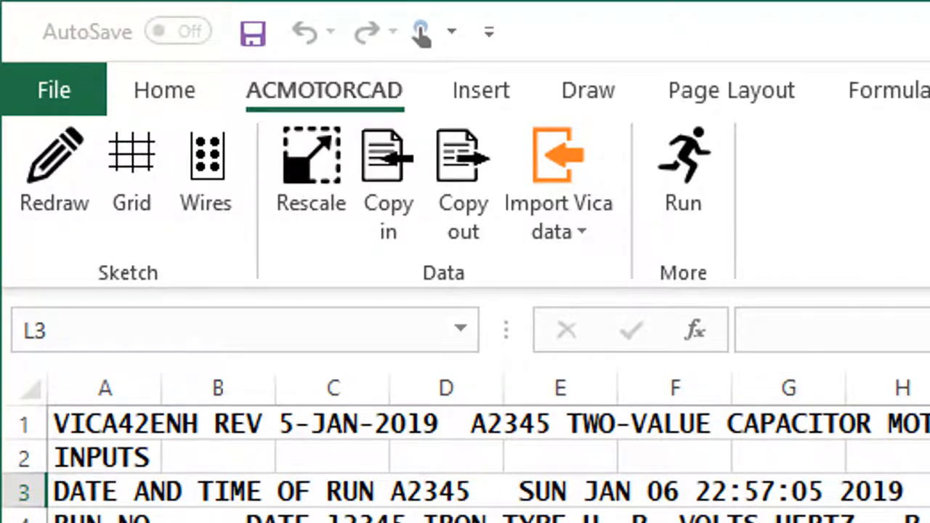
View the load performance figures in LPFDATA and examine the curves of the load performance chart.
left_click(435, 477)
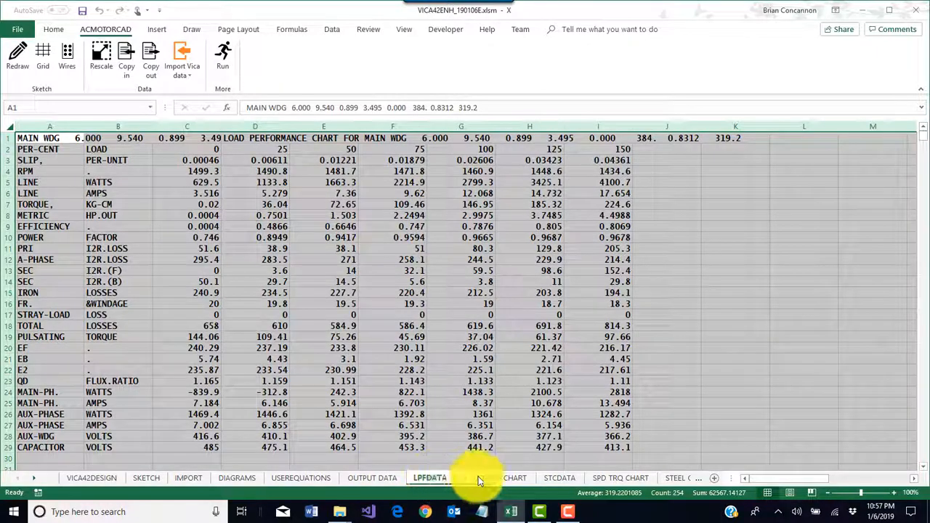
left_click(479, 478)
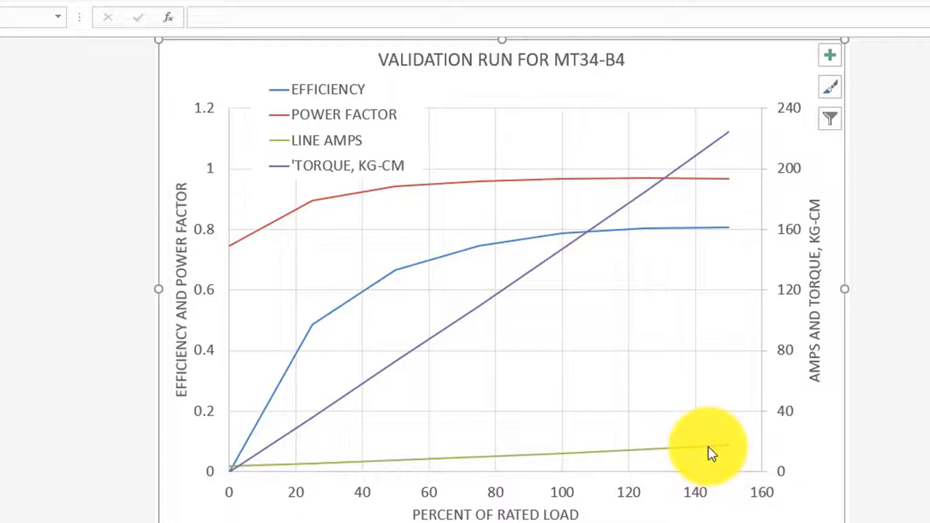
mouse_move(709, 447)
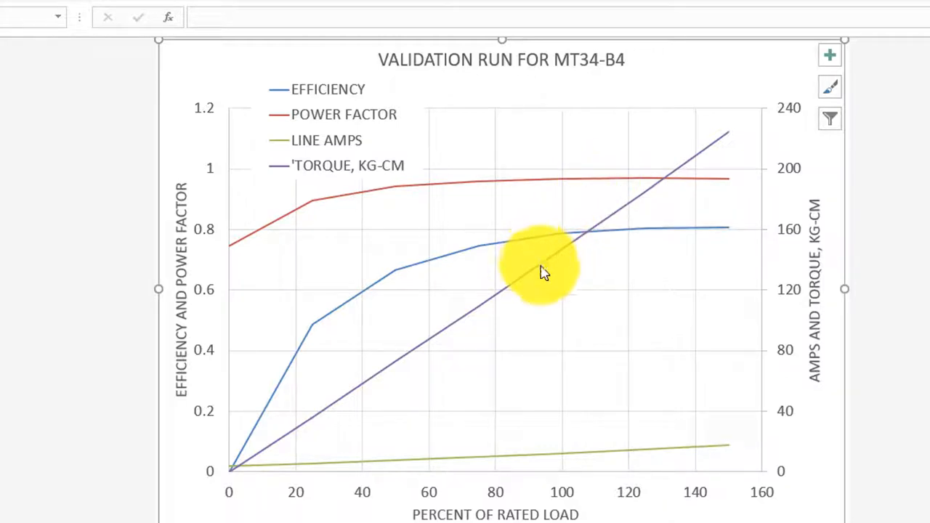
mouse_move(541, 273)
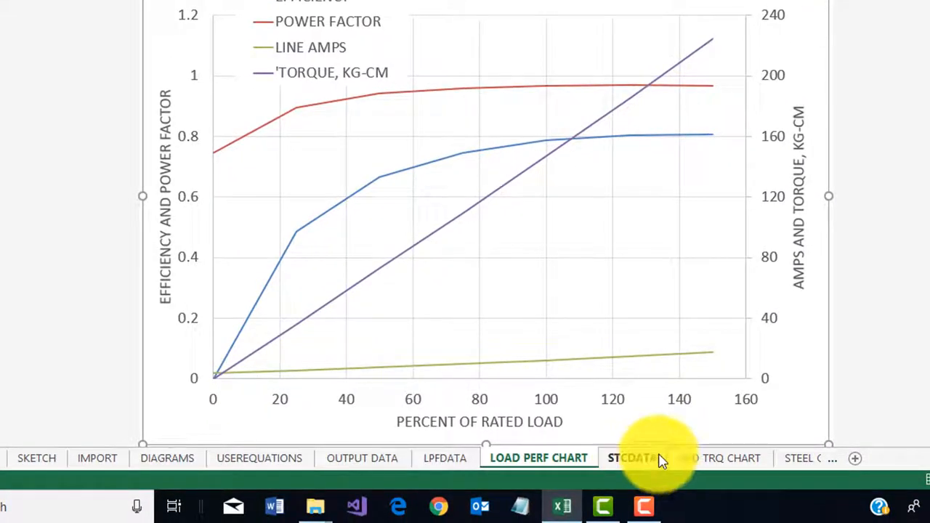
View the speed-torque figures in STCDATA and examine the running and starting curves of the speed-torque chart.
left_click(633, 460)
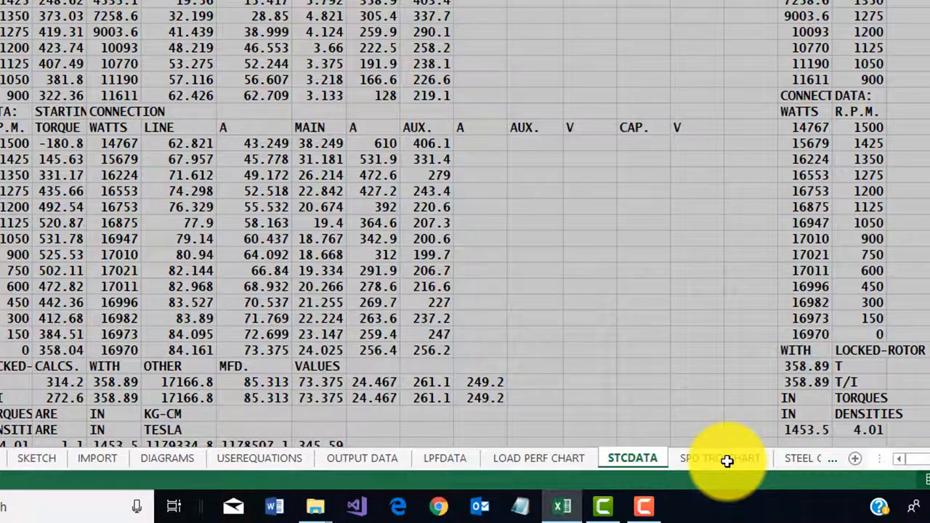
left_click(727, 461)
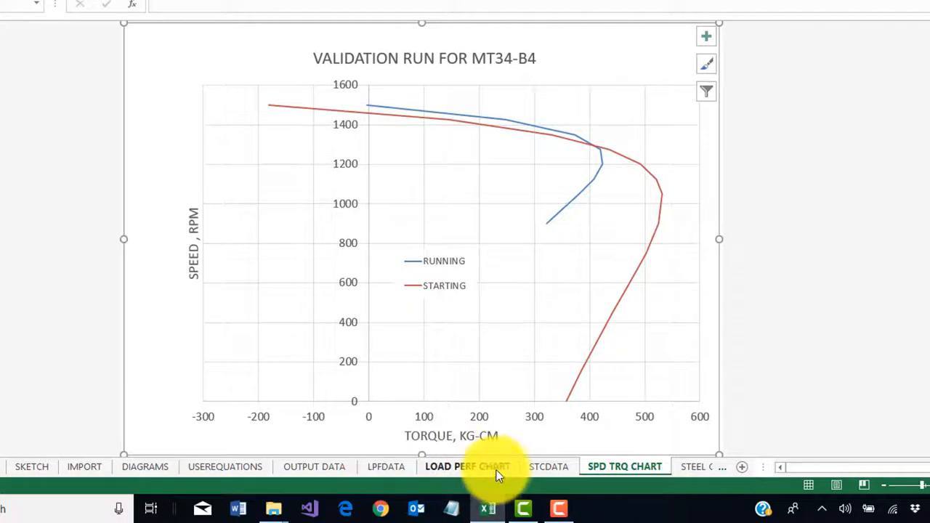
Review the load performance chart and locate the CHARTS TITLE parameter on the VICA42DESIGN sheet that supplies the chart titles.
left_click(479, 469)
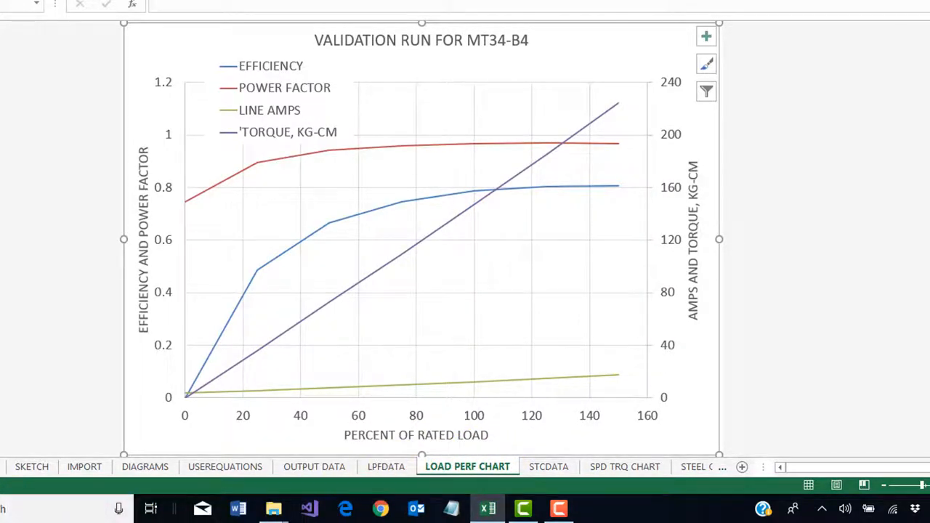
left_click(9, 464)
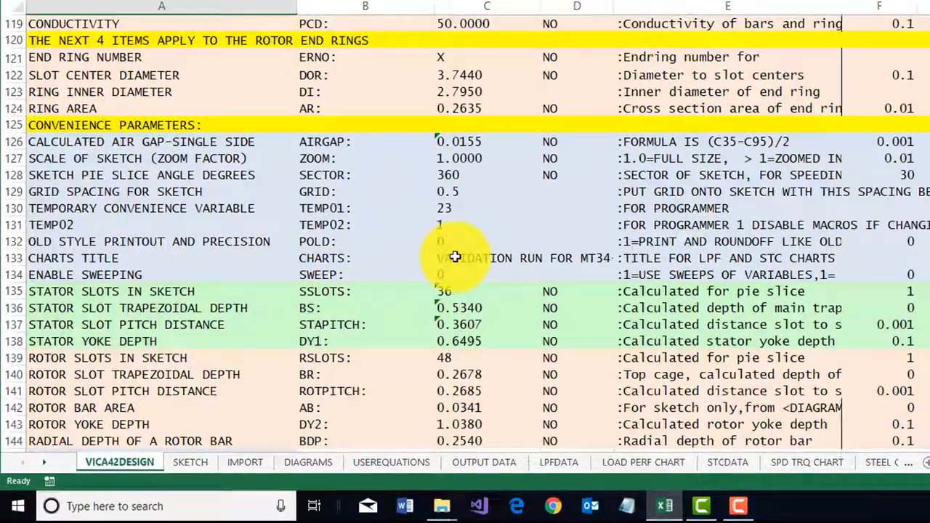
left_click(451, 254)
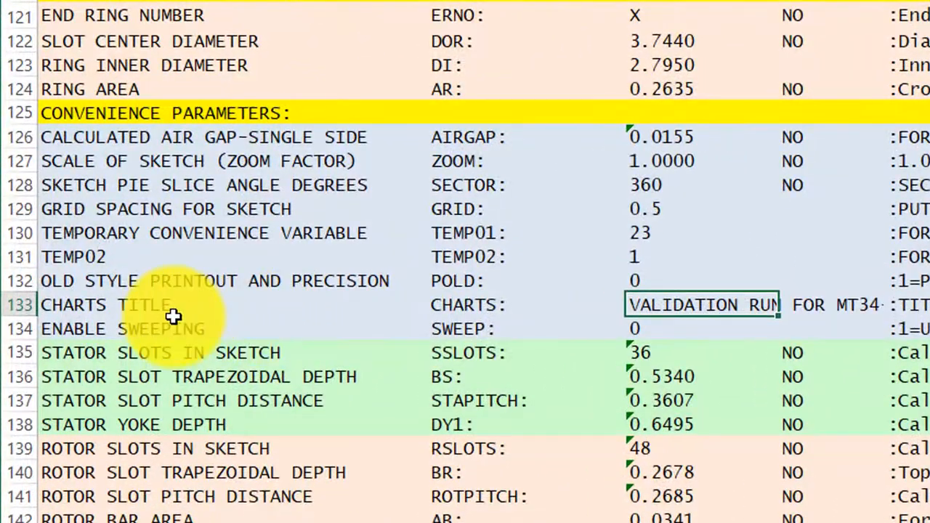
left_click(138, 312)
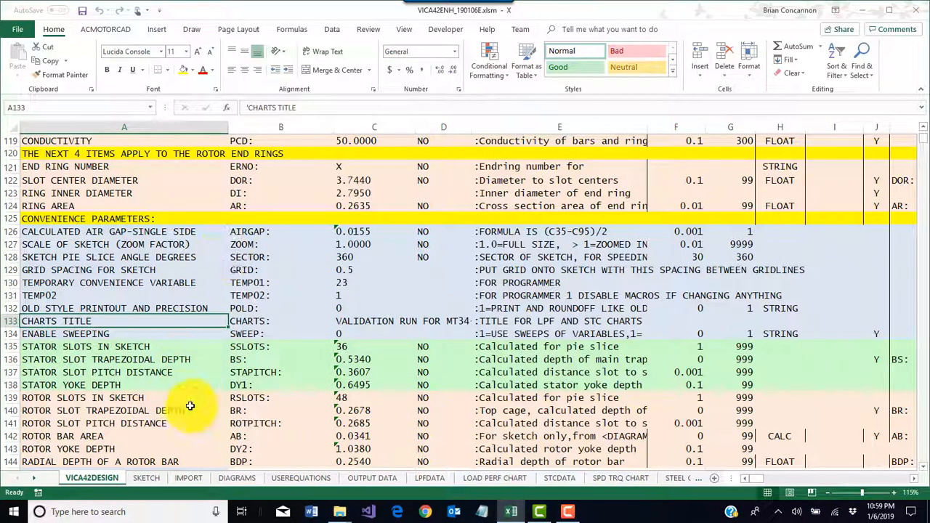
Switch to the VICA42 folder in File Explorer and sort its contents by date modified, newest first.
left_click(862, 9)
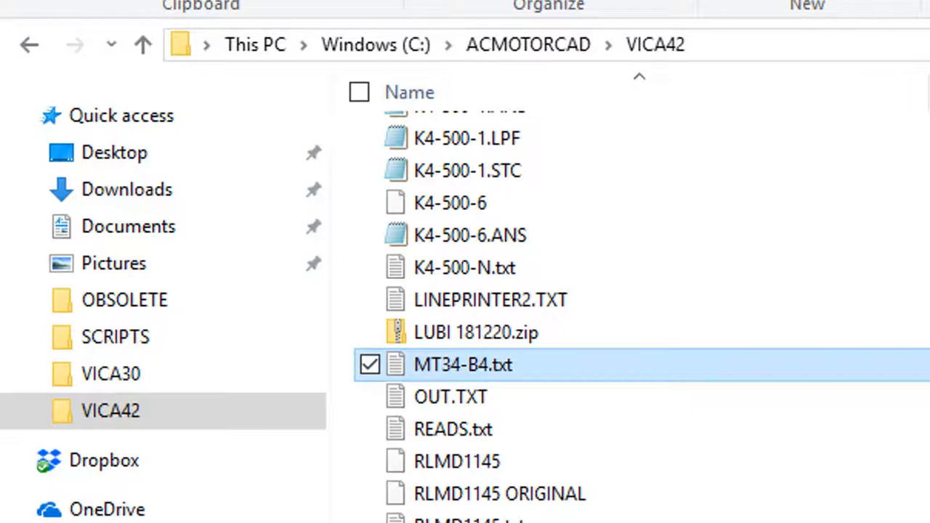
scroll(640, 313, "up", 15)
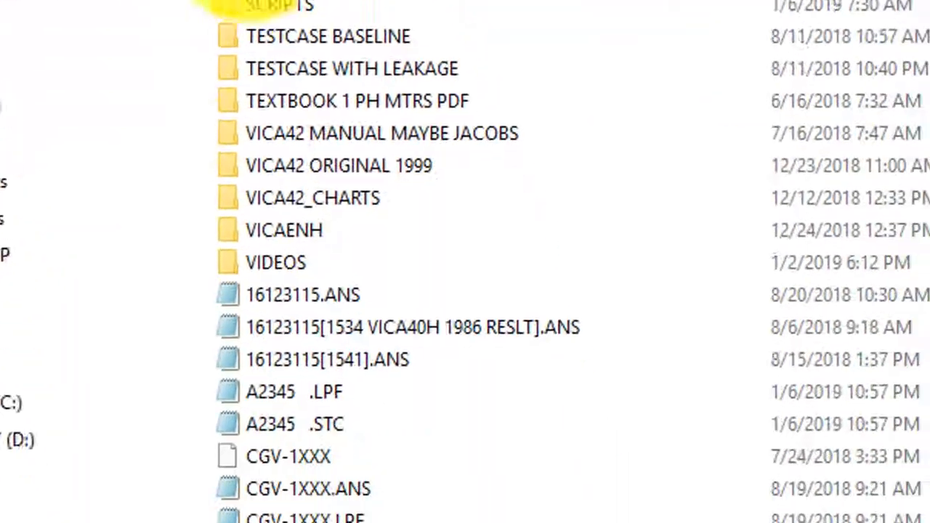
scroll(278, 393, "down", 5)
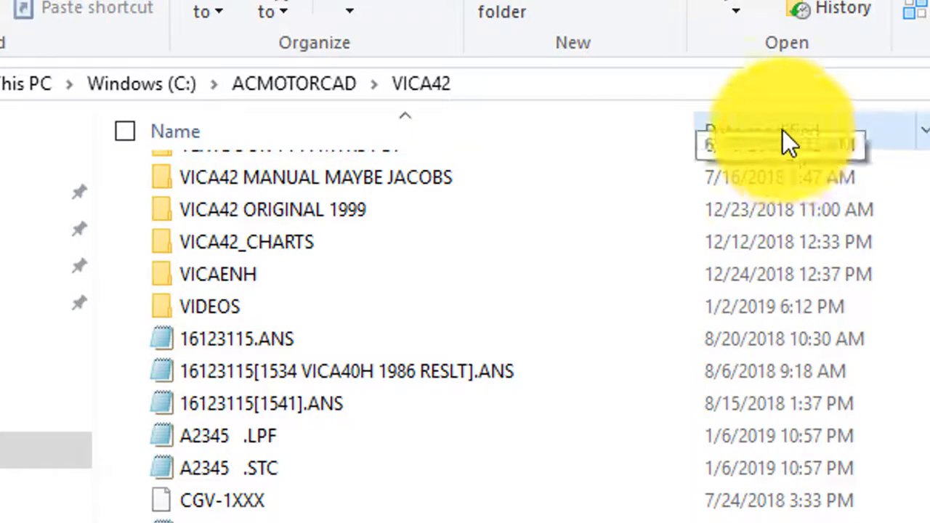
left_click(783, 131)
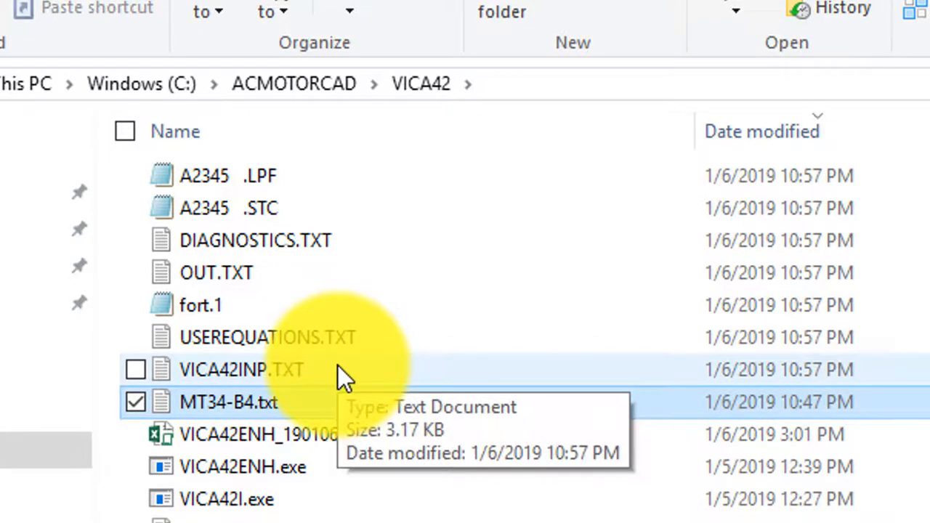
Open VICA42INP.TXT in Notepad, look through its titles and design variables, and close the file.
left_click(338, 366)
double_click(338, 365)
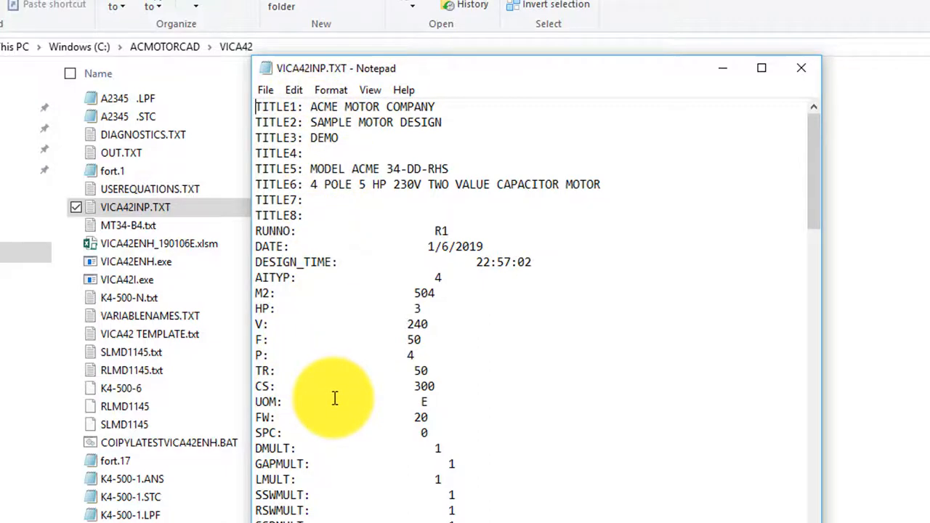
scroll(335, 398, "down", 7)
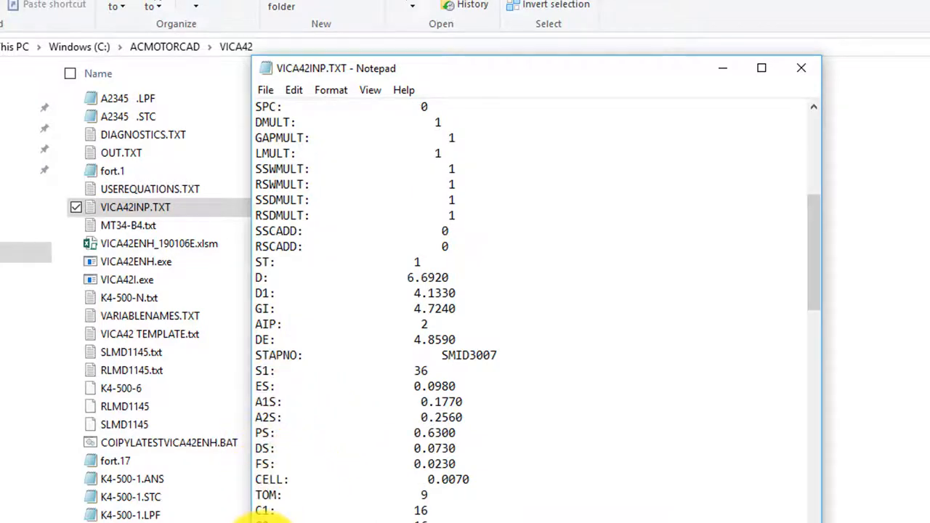
scroll(520, 433, "down", 7)
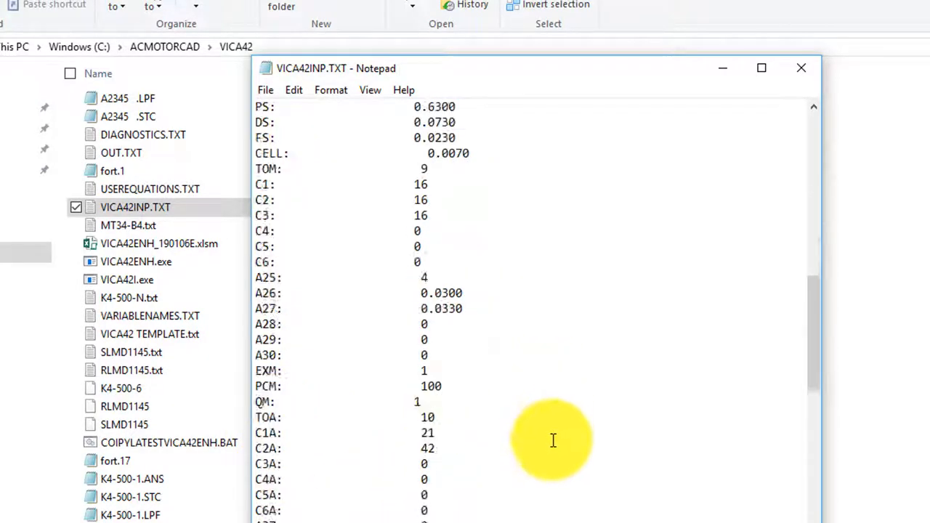
scroll(552, 441, "down", 15)
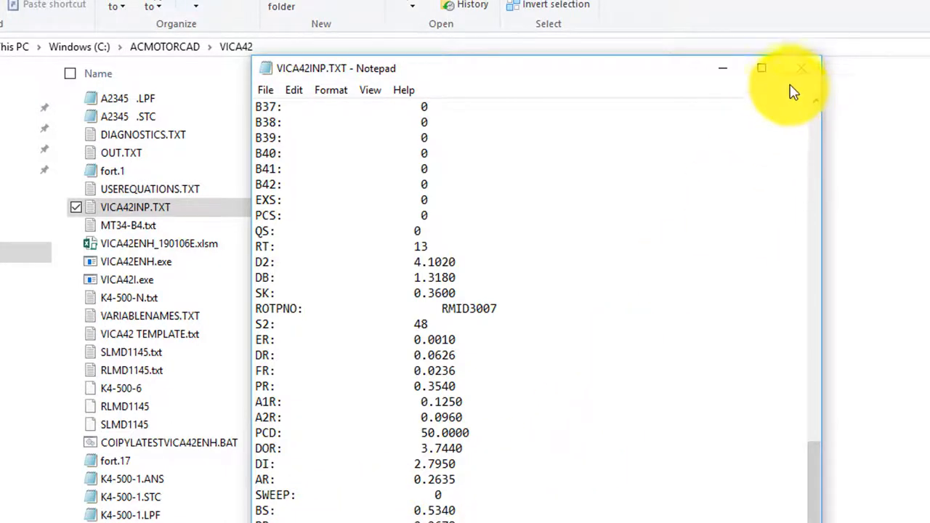
left_click(802, 65)
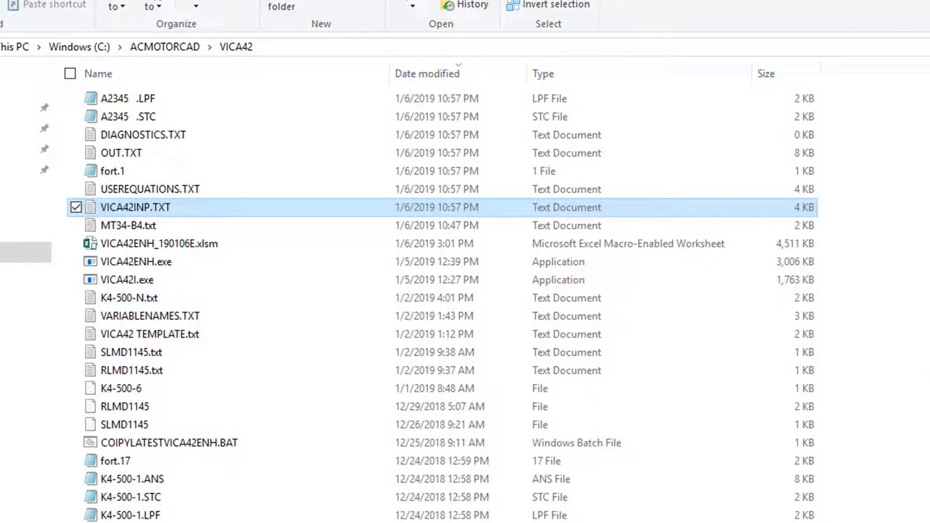
left_click(929, 343)
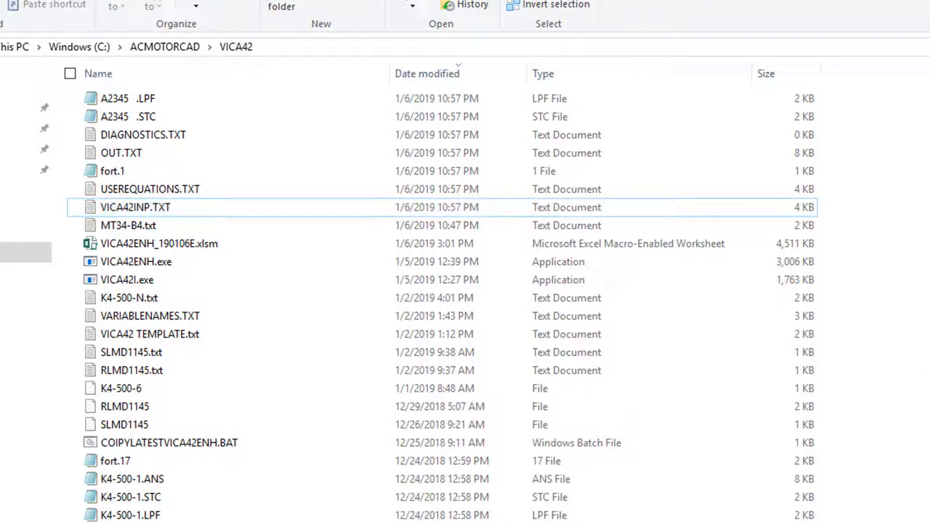